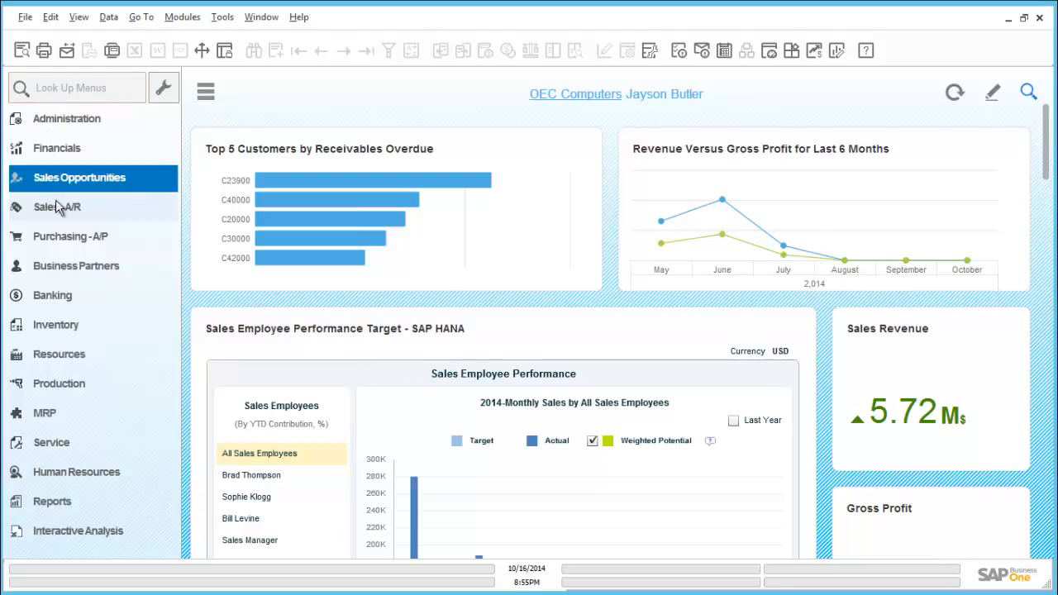
- Open the most recent existing sales order and review the stock, committed and ordered quantities of item P10001
left_click(58, 207)
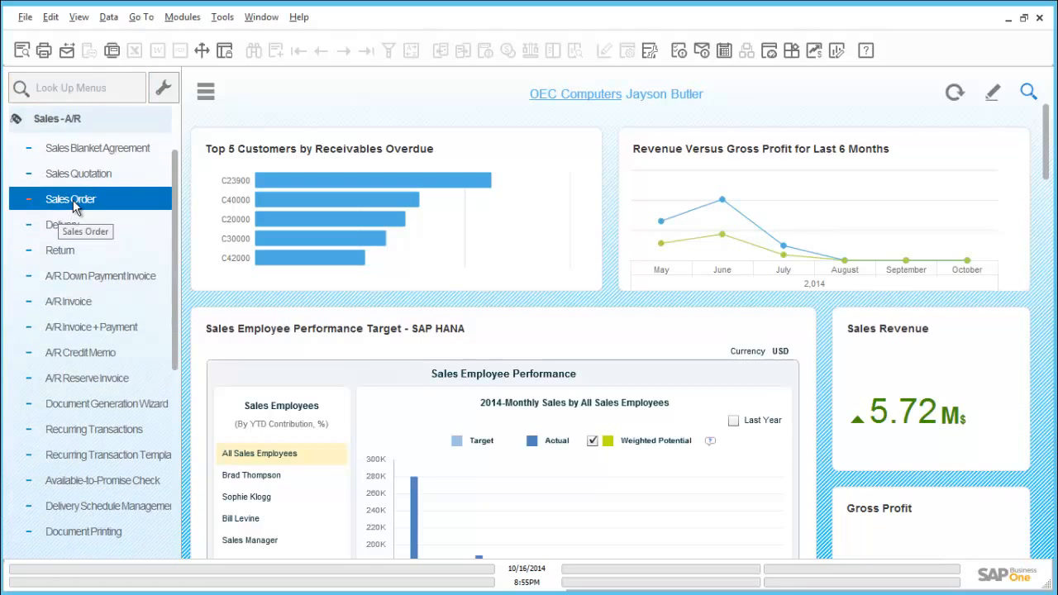
left_click(73, 205)
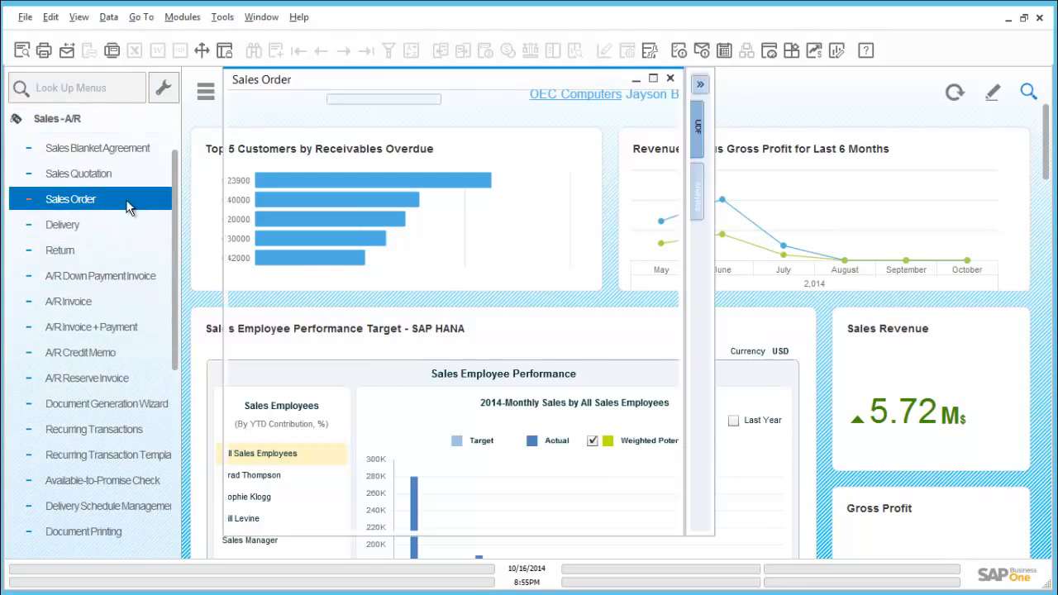
left_click(324, 53)
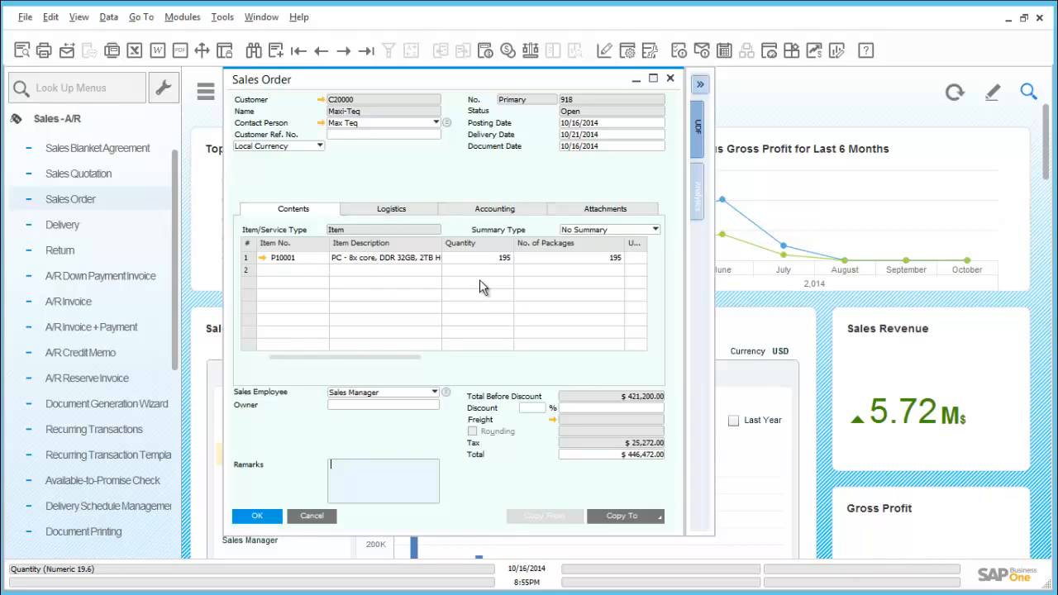
left_click_drag(393, 355, 623, 334)
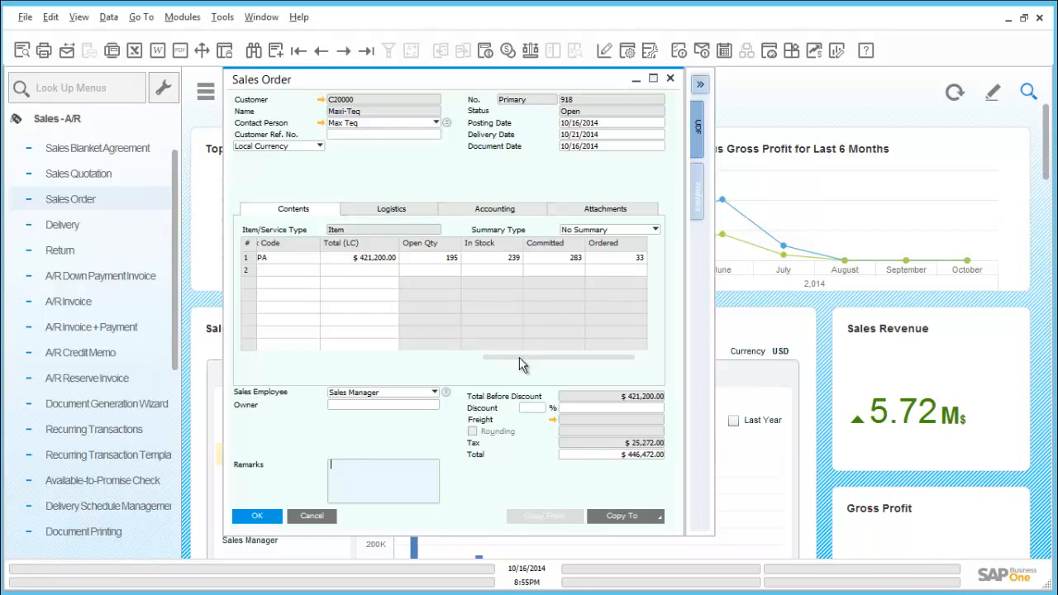
left_click_drag(495, 358, 272, 356)
- Open the bill of materials for P10001 from the order line, and open the product's item master data from there
left_click(263, 258)
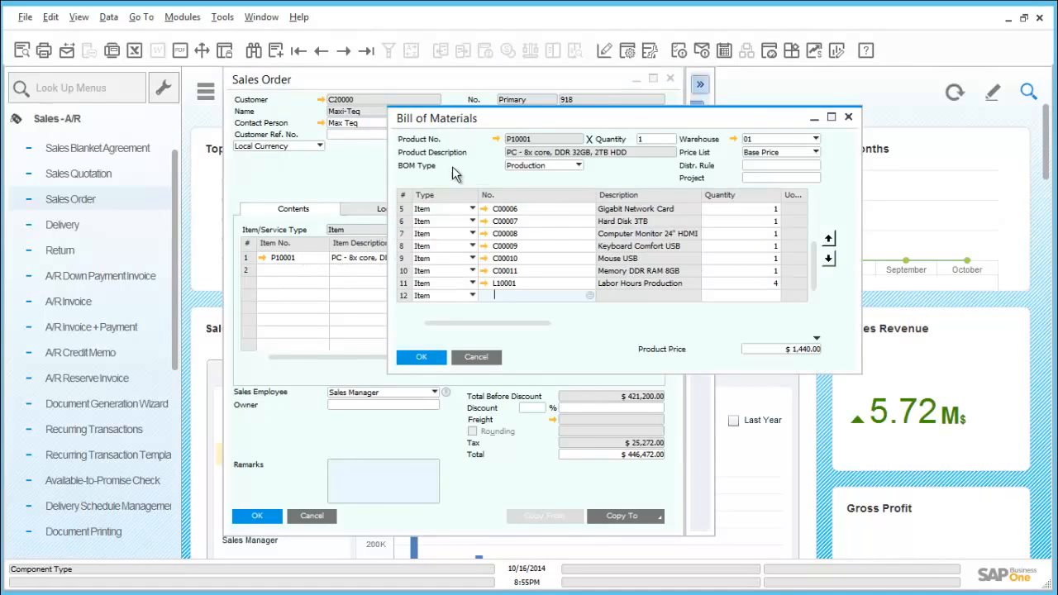
left_click(496, 140)
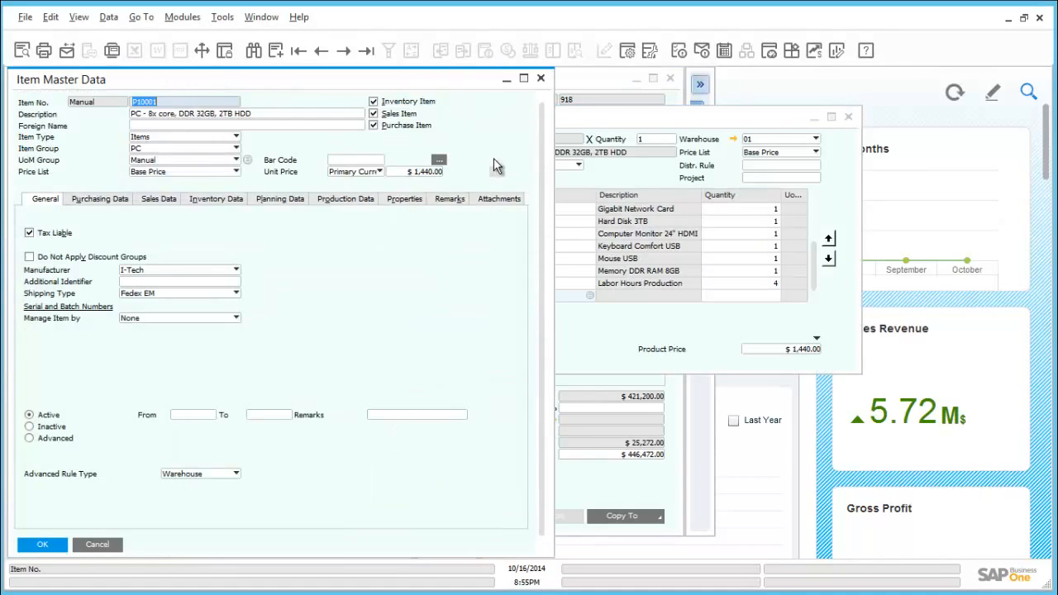
left_click_drag(401, 77, 539, 78)
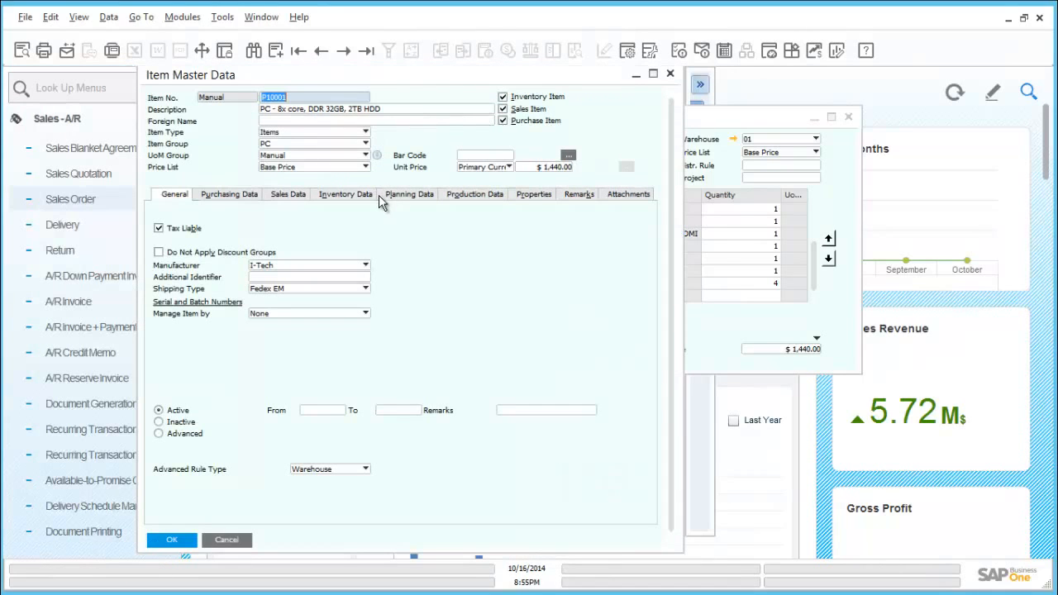
- Review P10001's warehouse inventory and its planning data, including the procurement method, and close the item, bill of materials and sales order
left_click(374, 196)
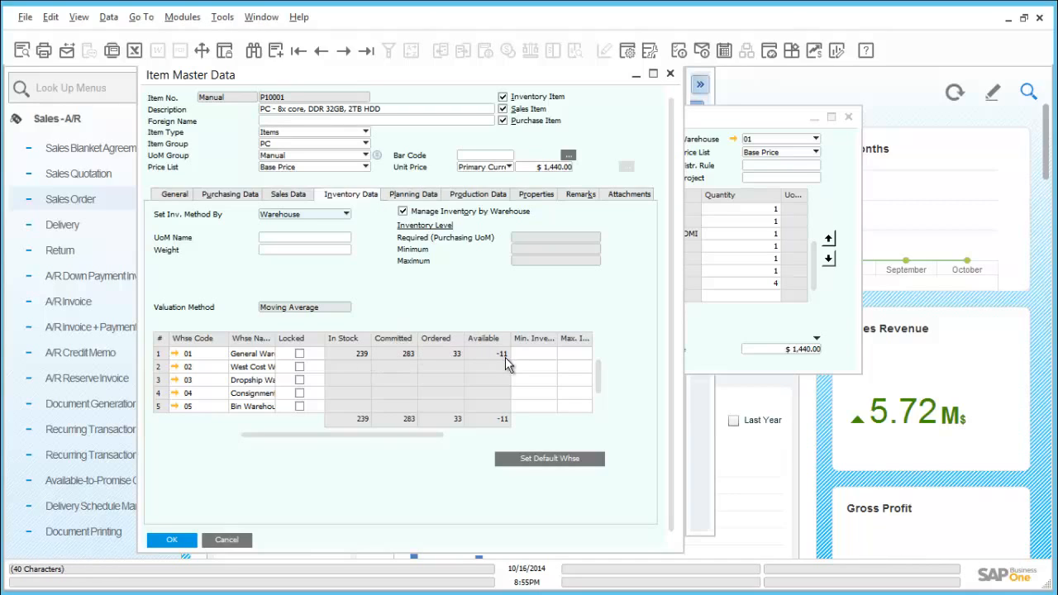
left_click(430, 198)
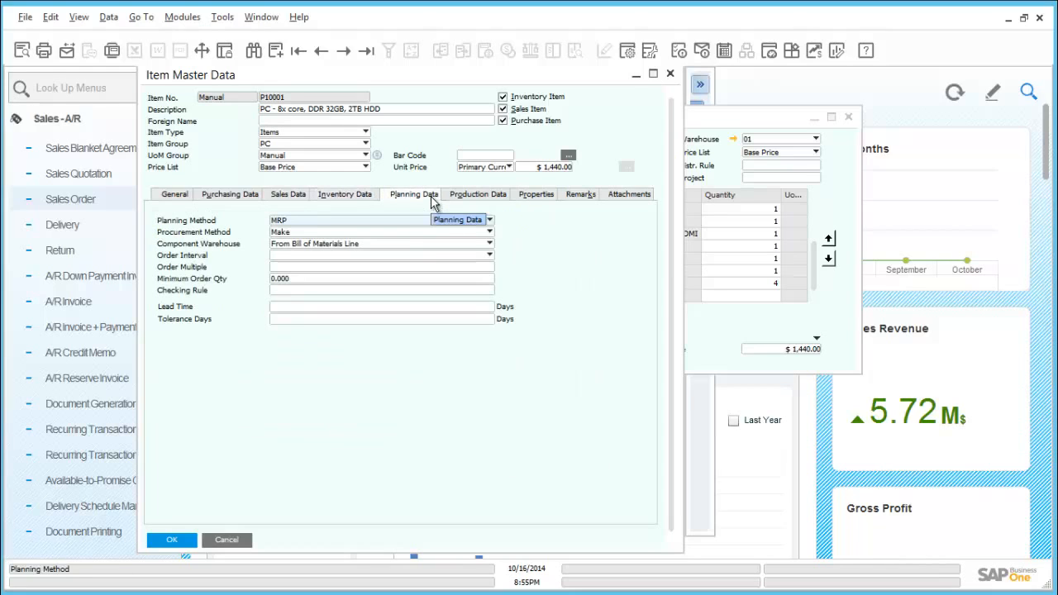
left_click(315, 233)
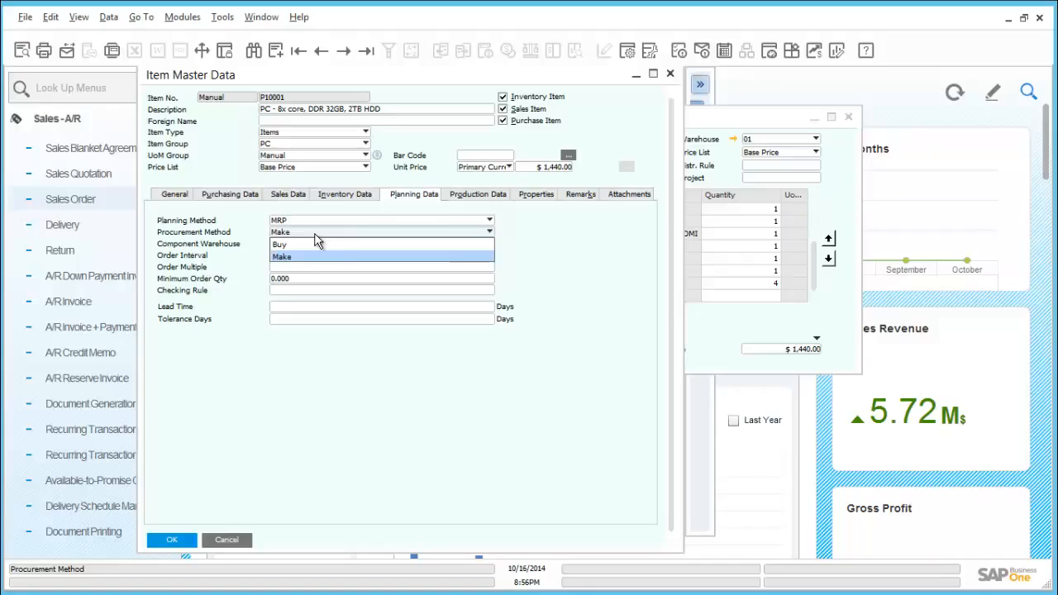
key("Return")
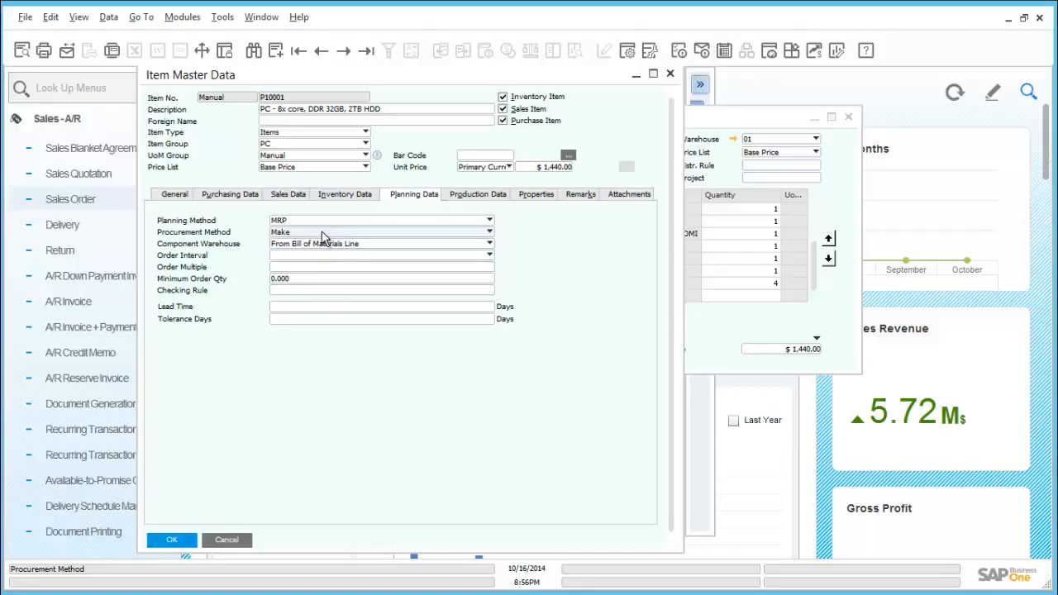
left_click(244, 539)
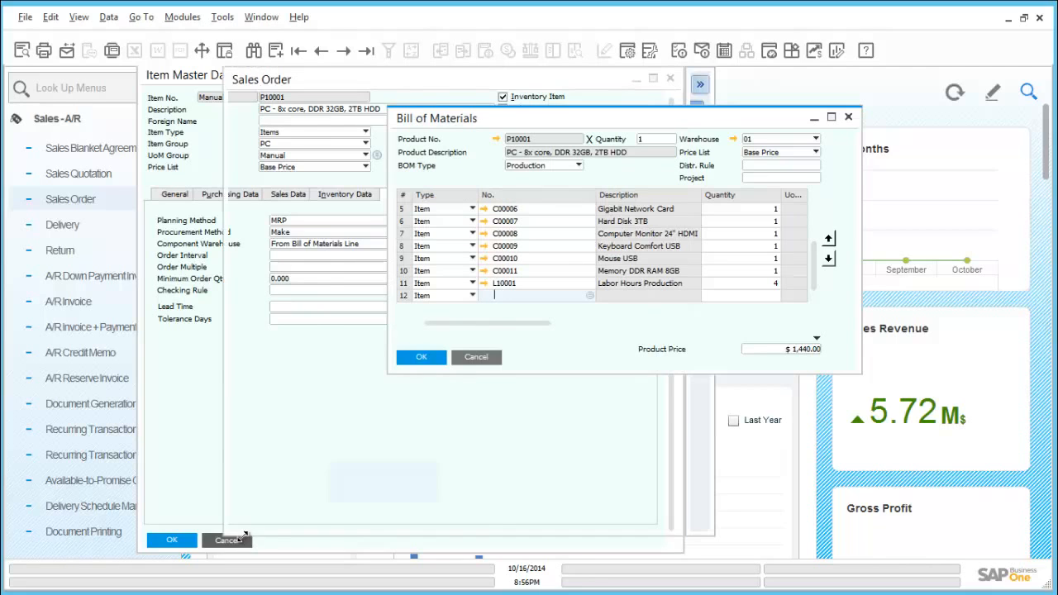
left_click(465, 358)
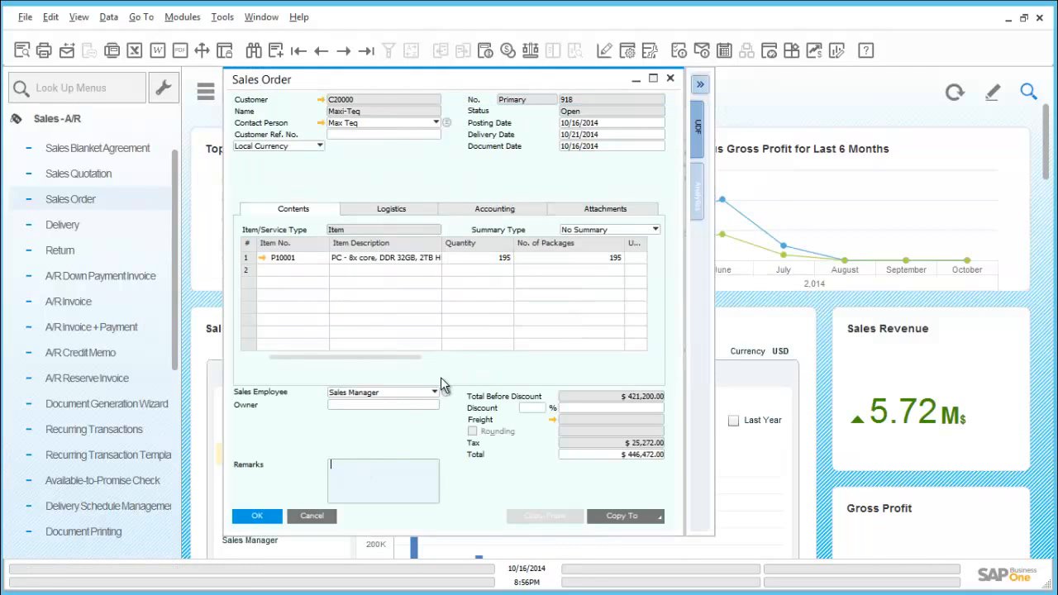
left_click(314, 516)
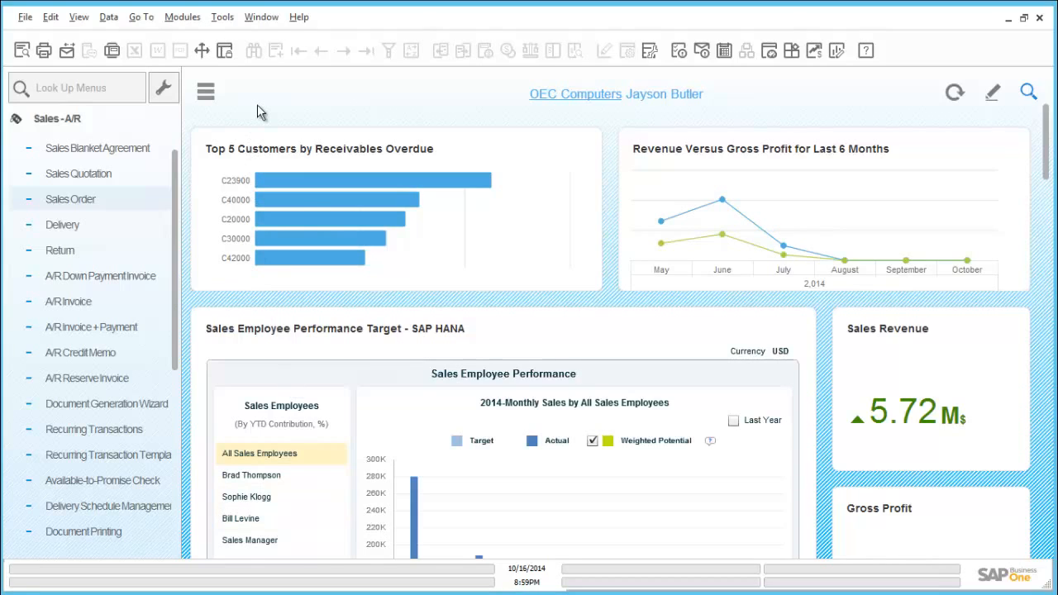
- Start a standard production order for product P10001, chosen from the list of bills of materials
left_click(78, 118)
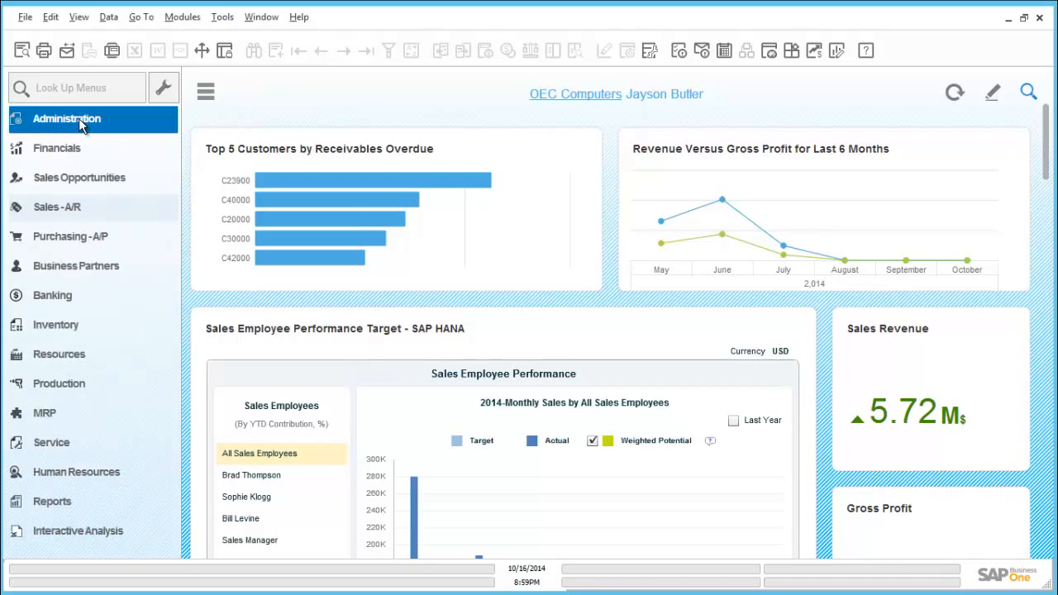
left_click(89, 385)
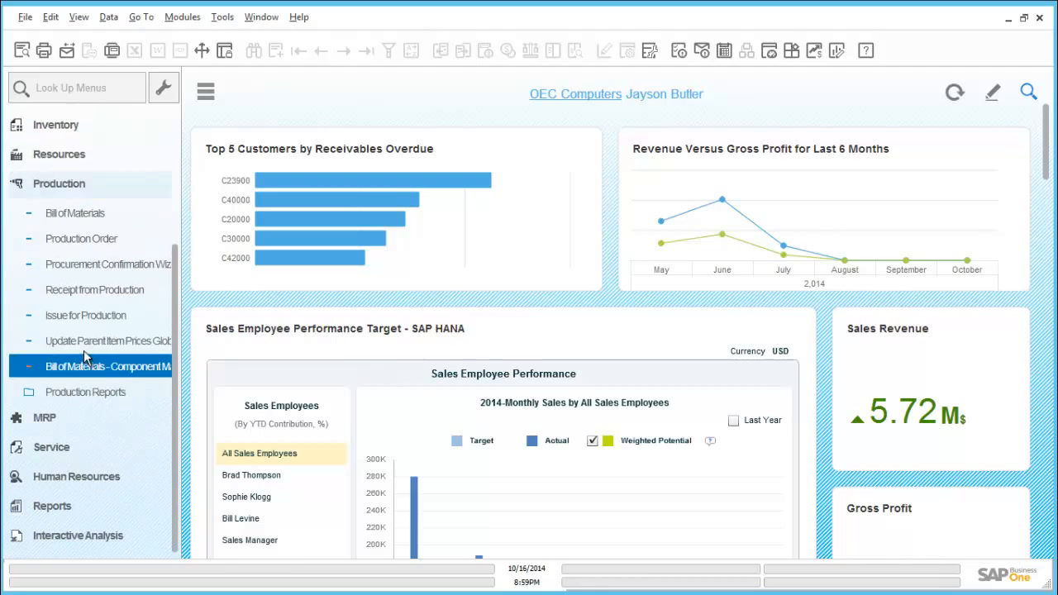
left_click(91, 239)
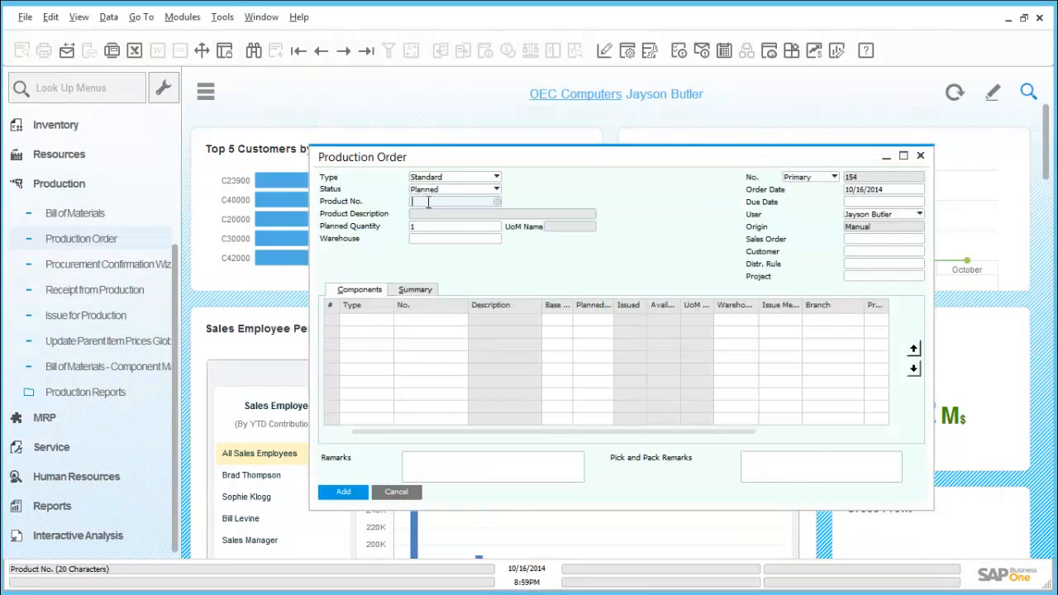
key("Tab")
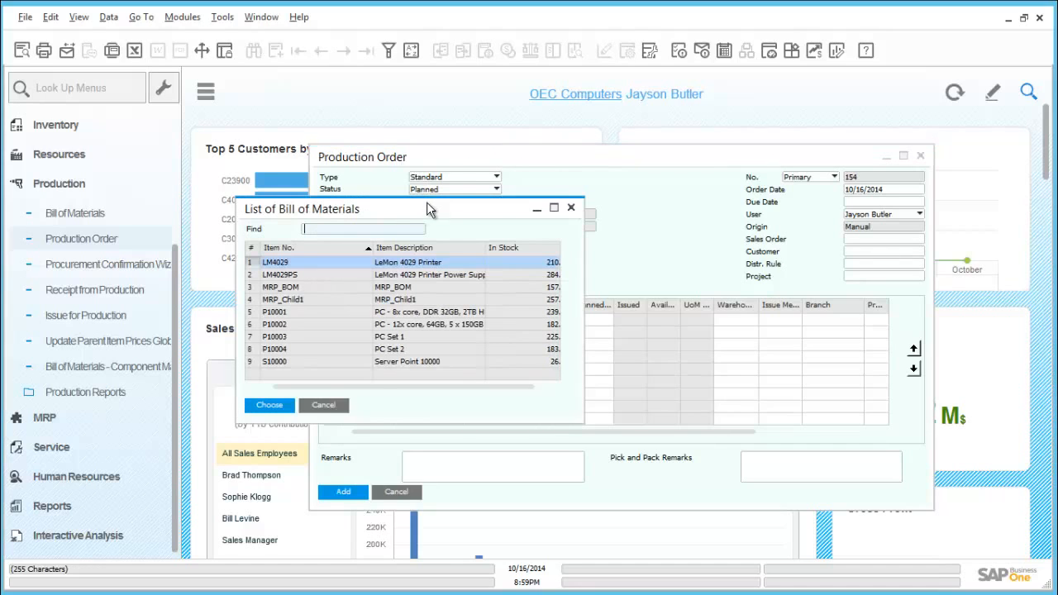
double_click(285, 318)
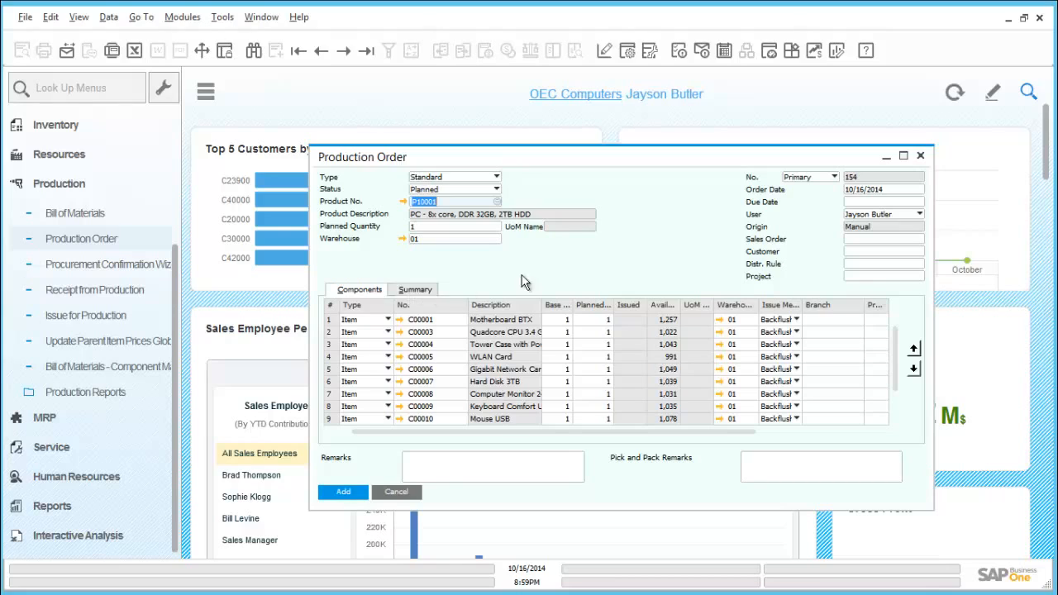
- Set the production order's due date to 10/21/2014, enter its sales order number, and close it without saving
left_click(856, 205)
type("21")
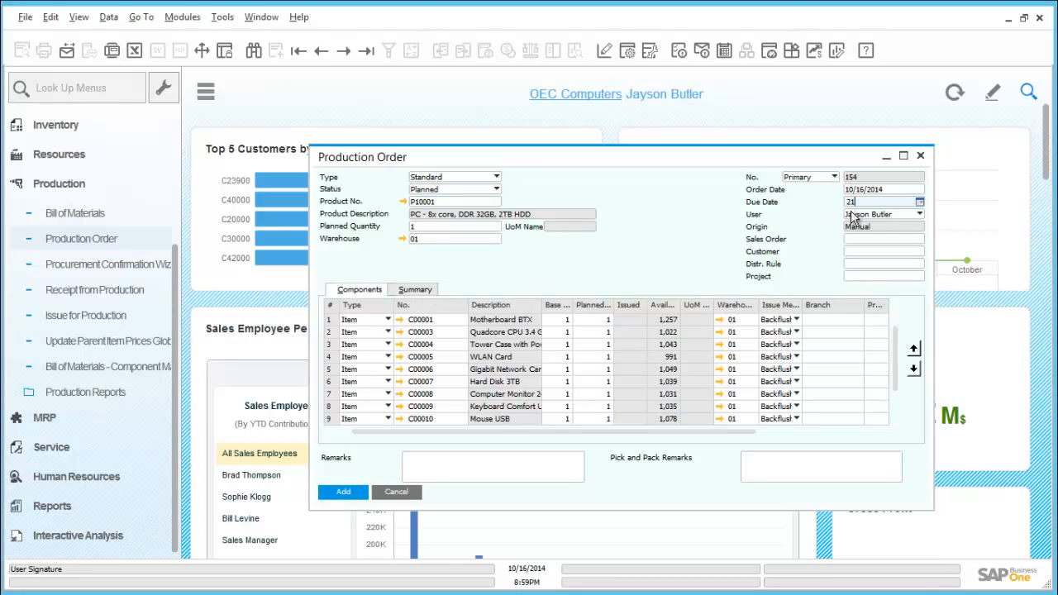
key("Tab")
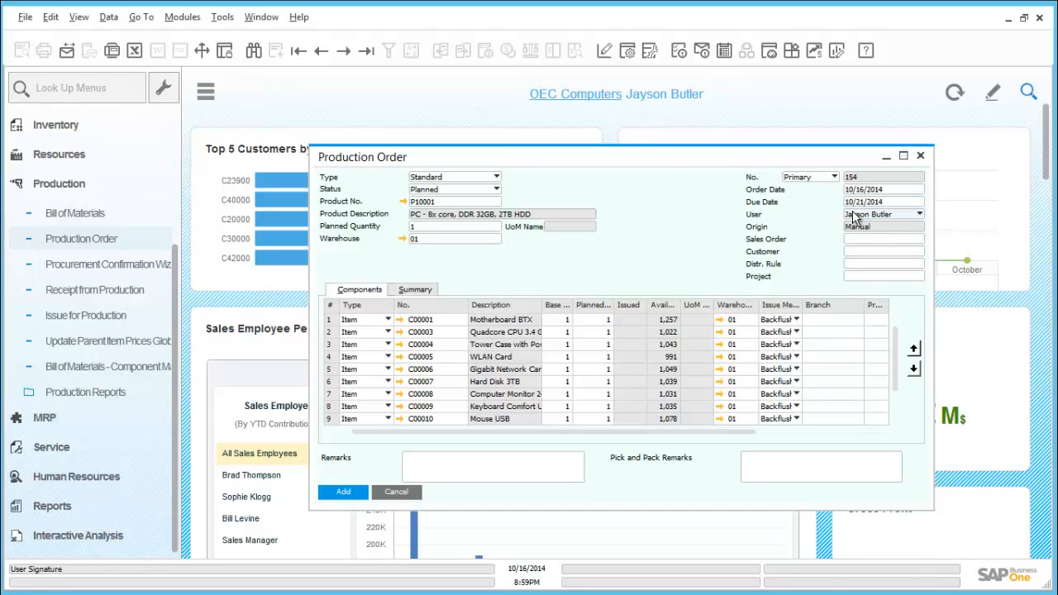
left_click(867, 239)
type("918")
key("Tab")
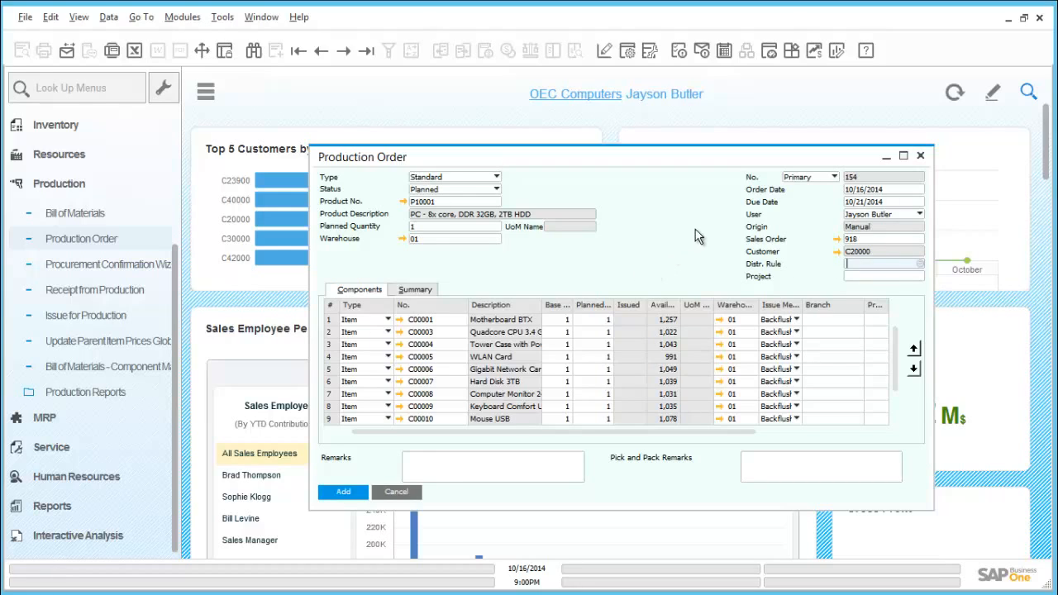
left_click(922, 156)
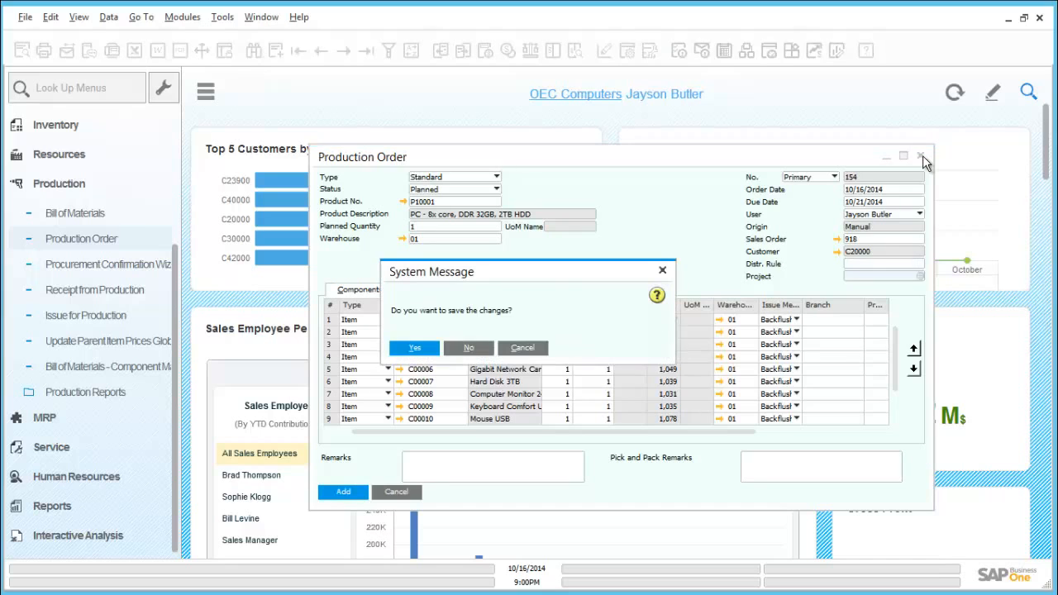
left_click(469, 347)
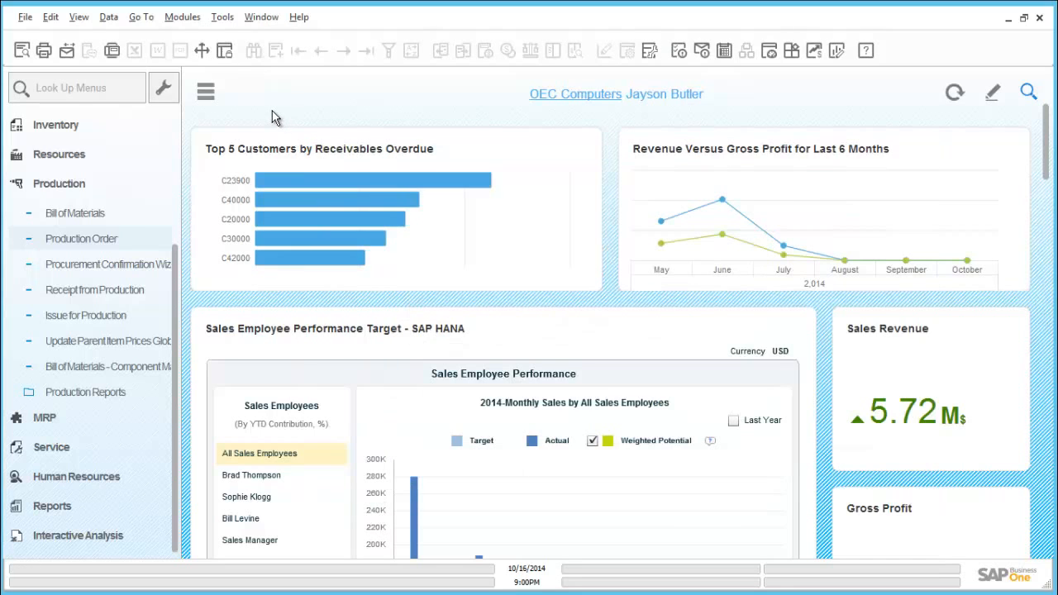
- Start the MRP Wizard and load the existing scenario AW 2014
left_click(96, 185)
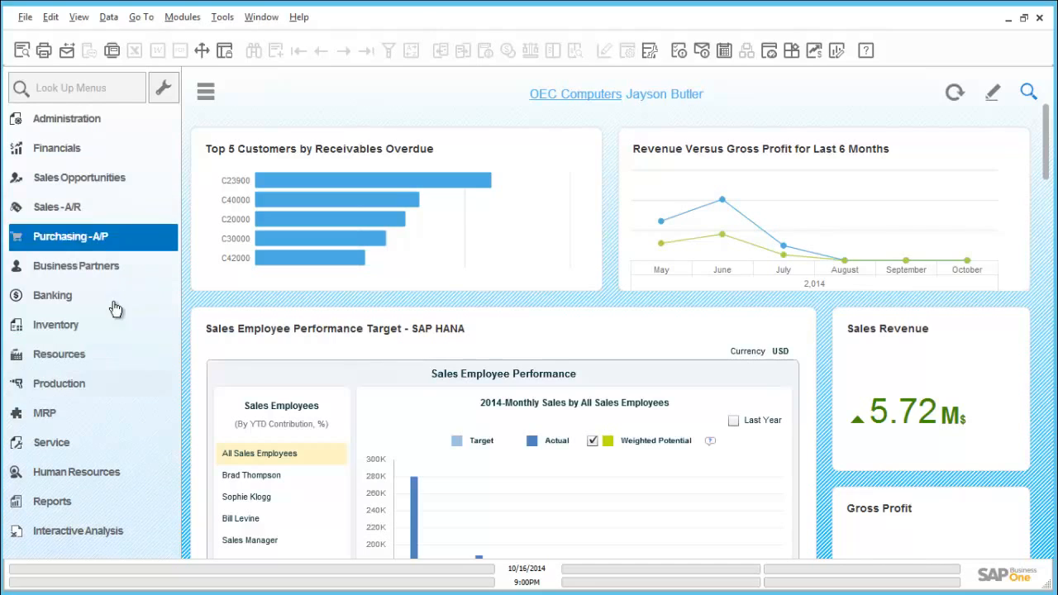
left_click(56, 420)
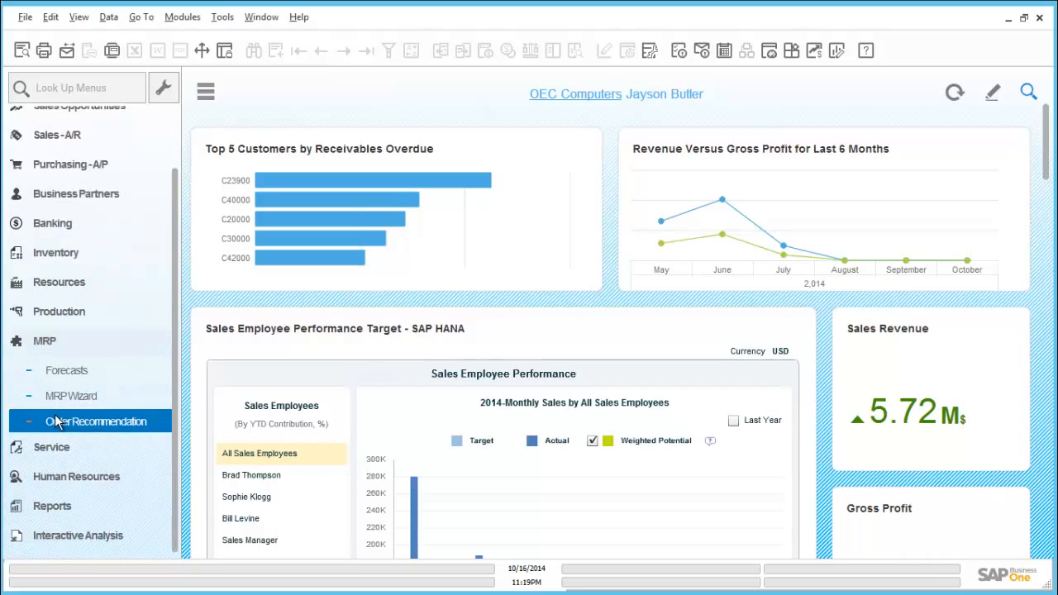
left_click(58, 403)
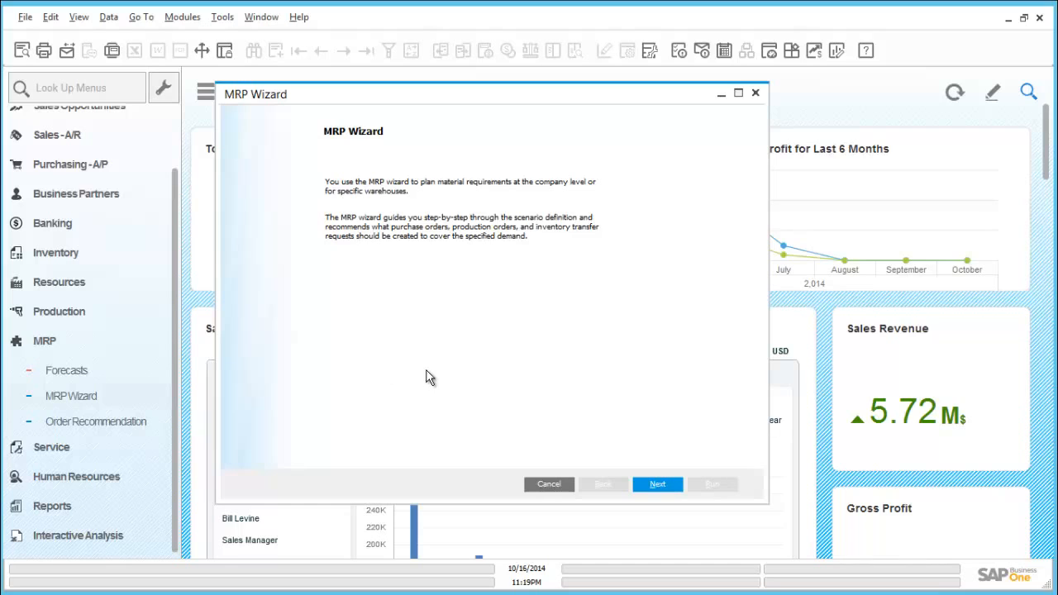
left_click(657, 484)
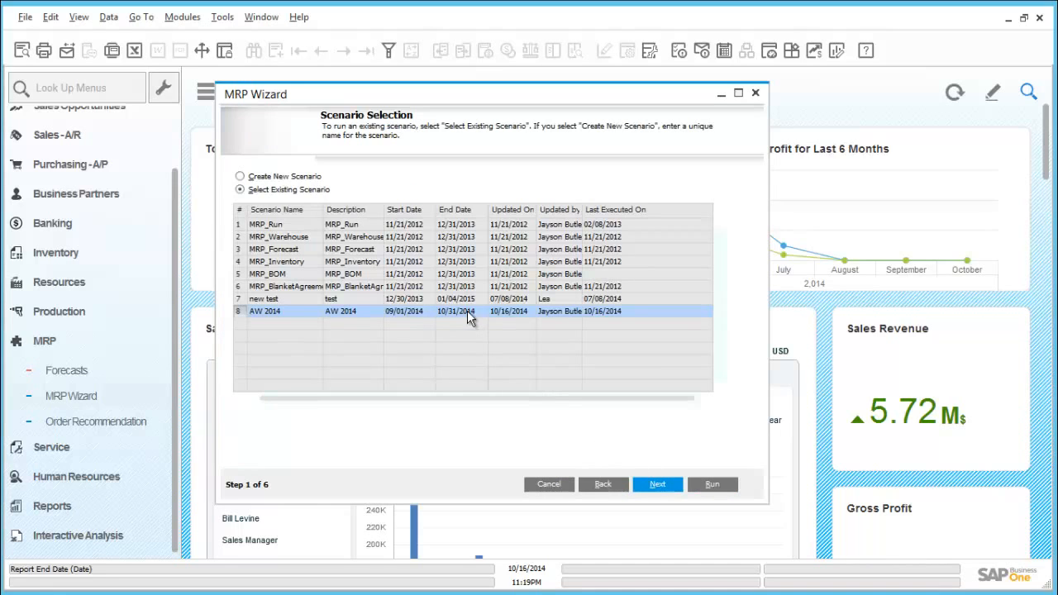
left_click(664, 483)
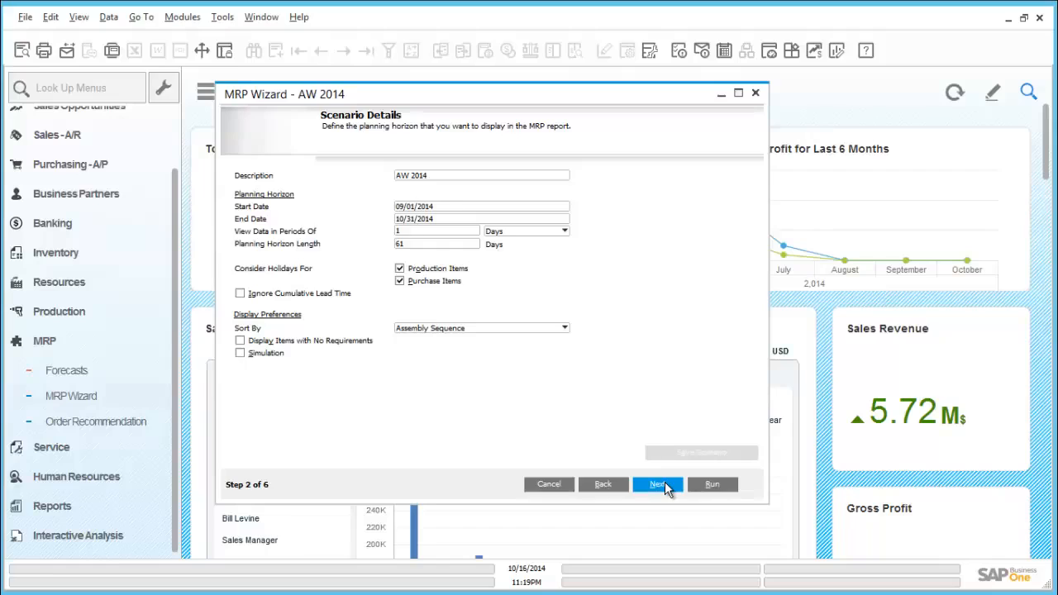
- Accept the scenario's existing planning horizon, item selection, inventory and document data sources, and run the MRP calculation
left_click(665, 485)
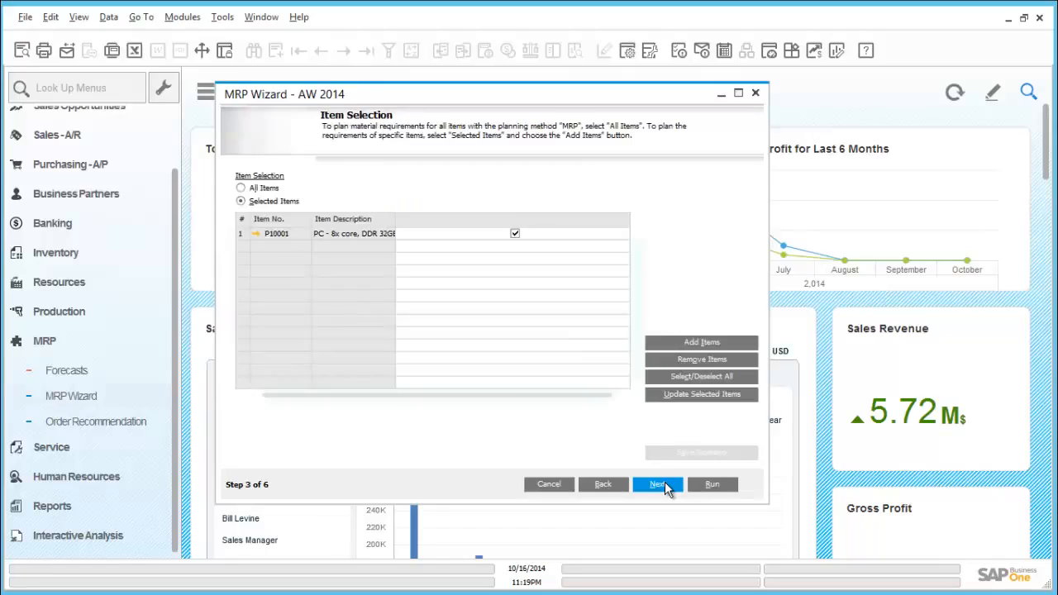
left_click(665, 485)
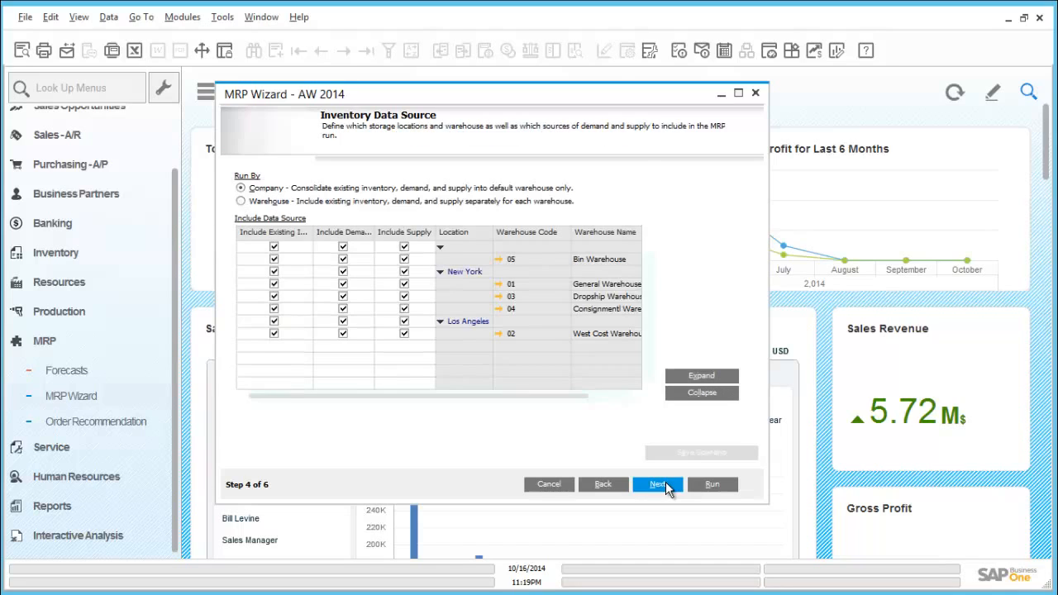
left_click(665, 485)
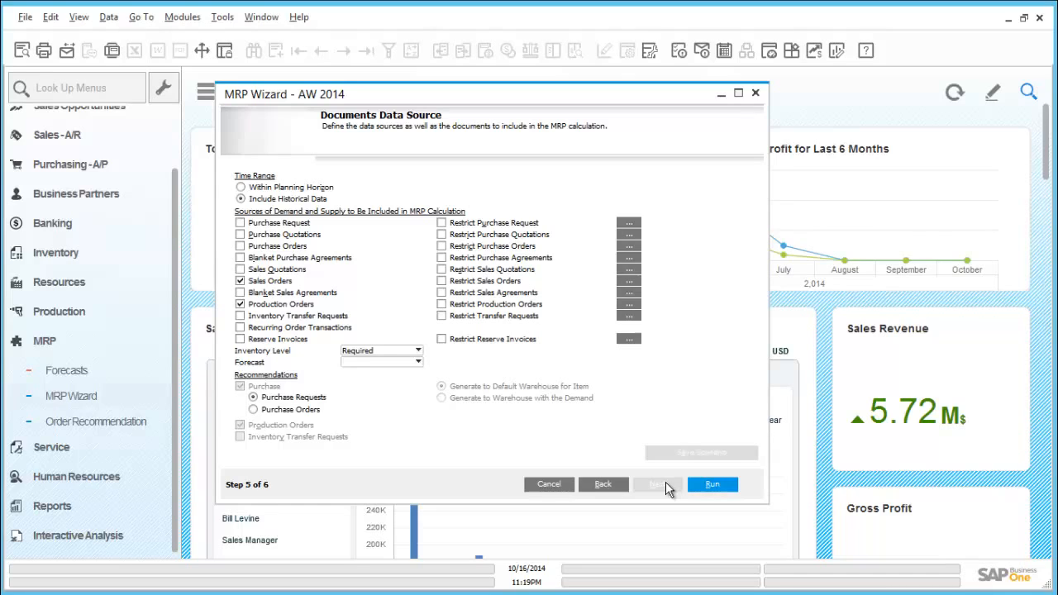
left_click(708, 488)
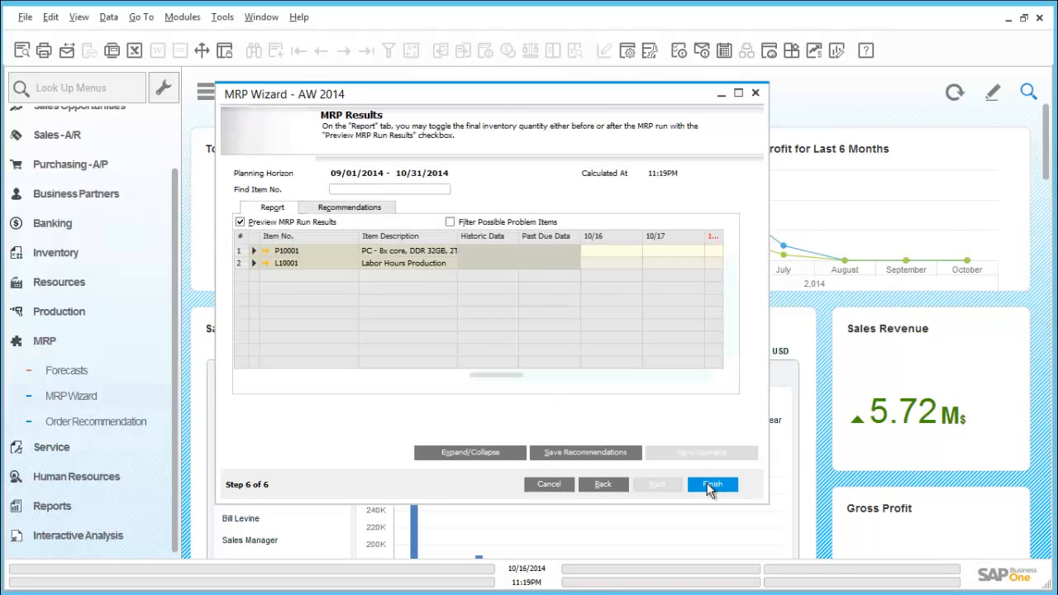
- Save the MRP run's recommendations and finish the wizard
left_click(603, 453)
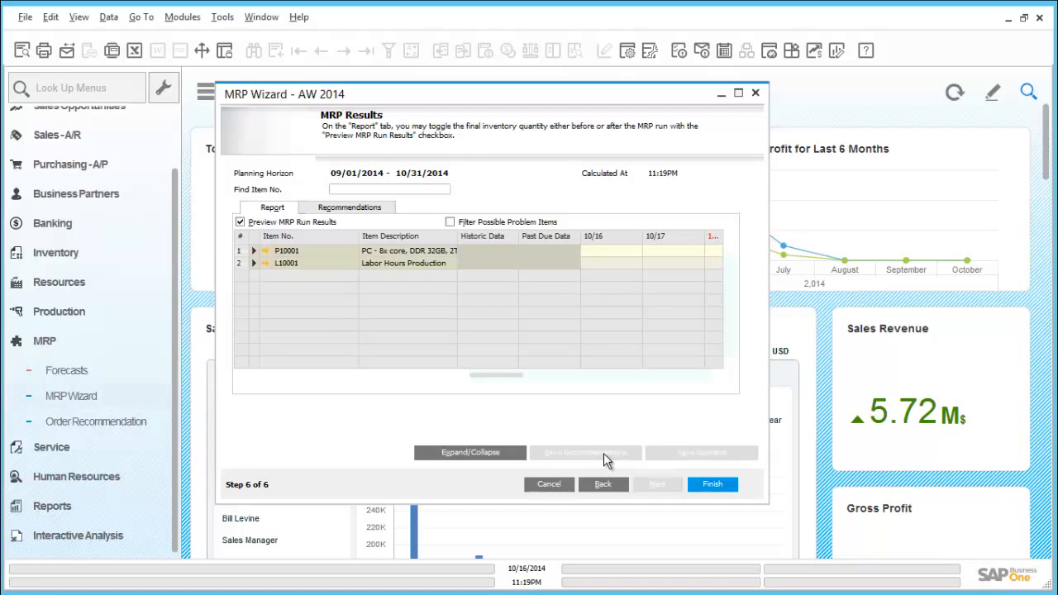
left_click(712, 485)
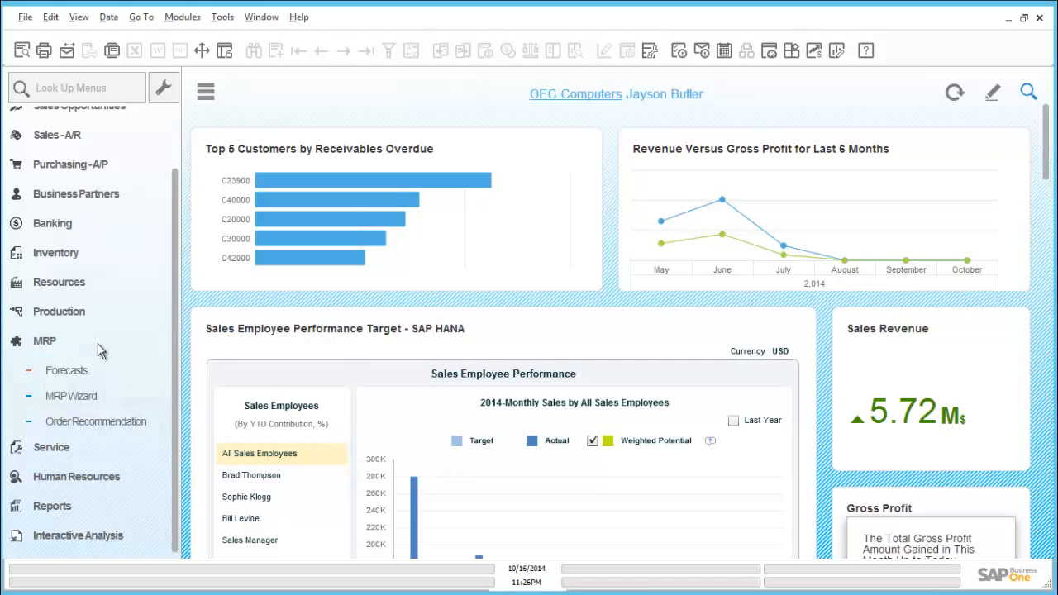
- Open the order recommendations for scenario AW 2014 with the default selection criteria and review their quantities, release dates and due dates
left_click(122, 421)
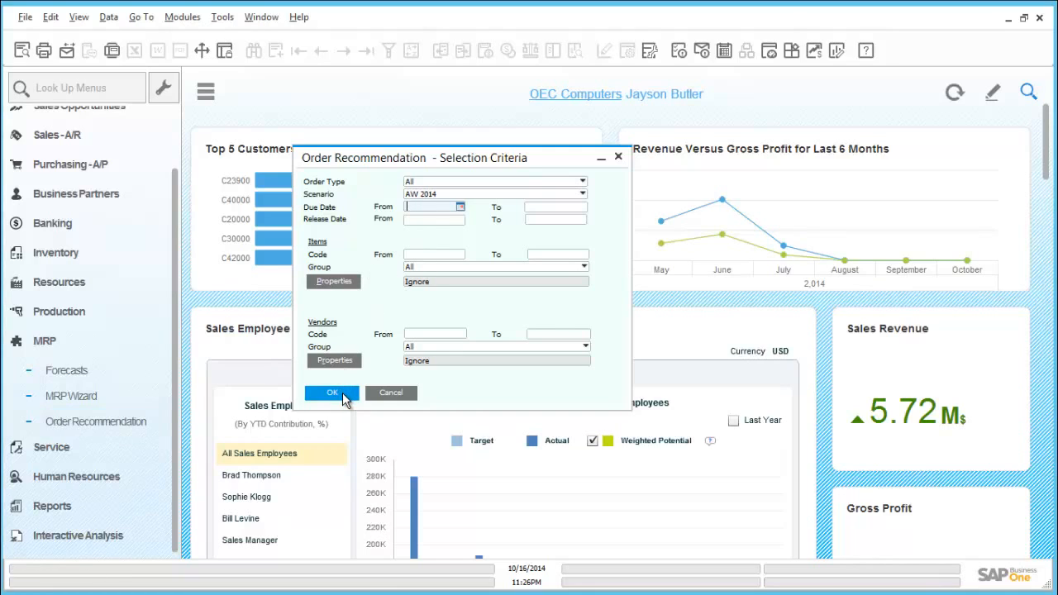
left_click(344, 395)
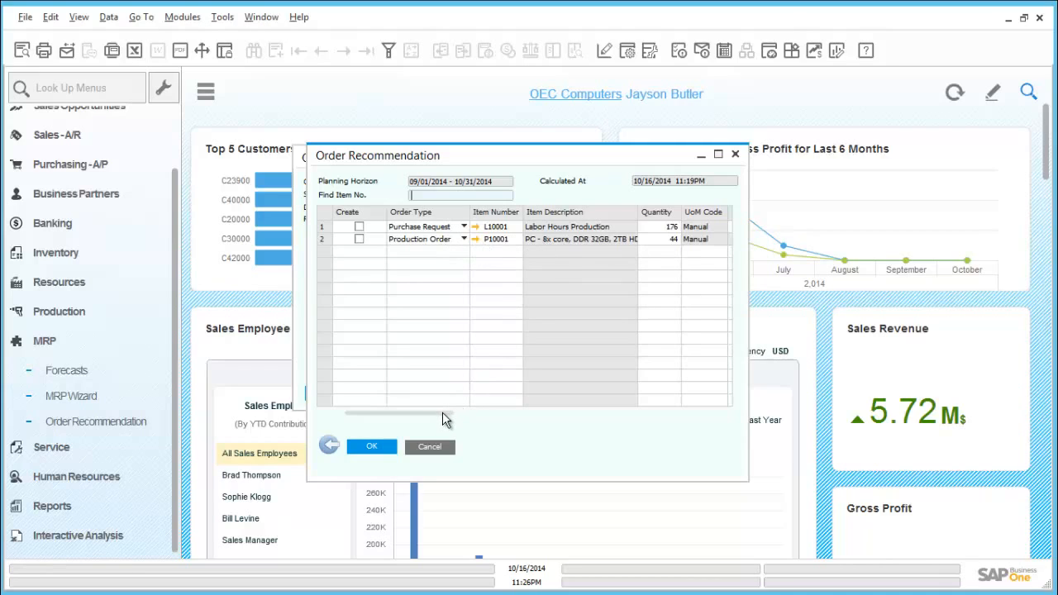
left_click_drag(442, 412, 507, 410)
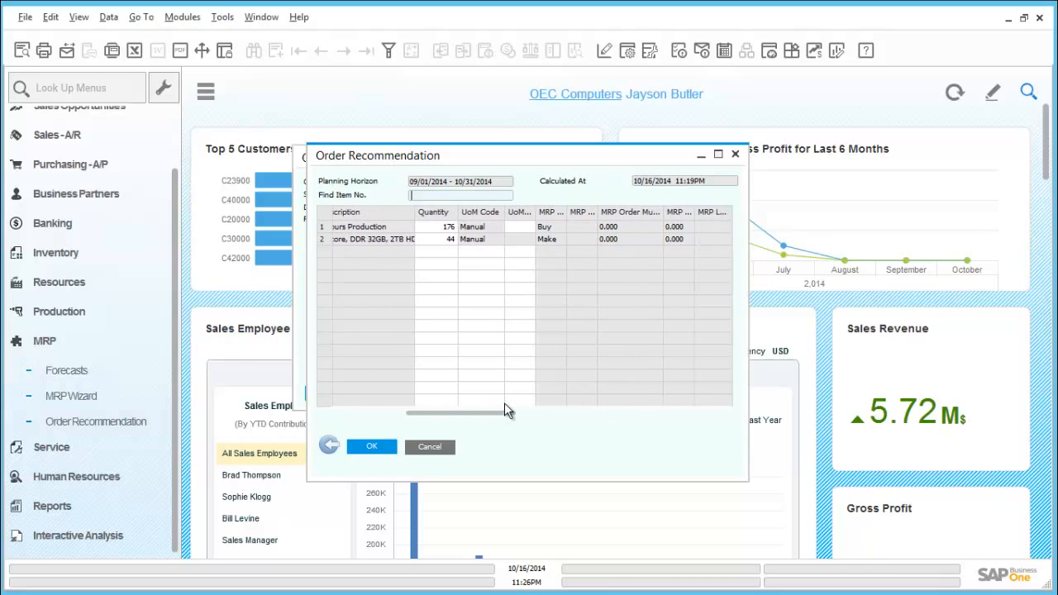
left_click(438, 240)
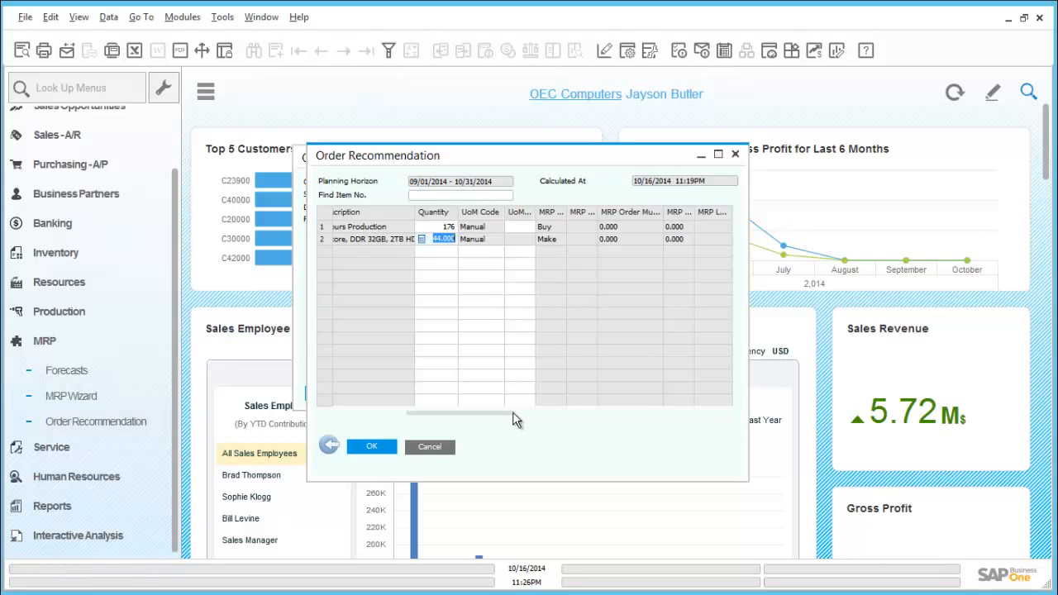
left_click_drag(510, 414, 575, 402)
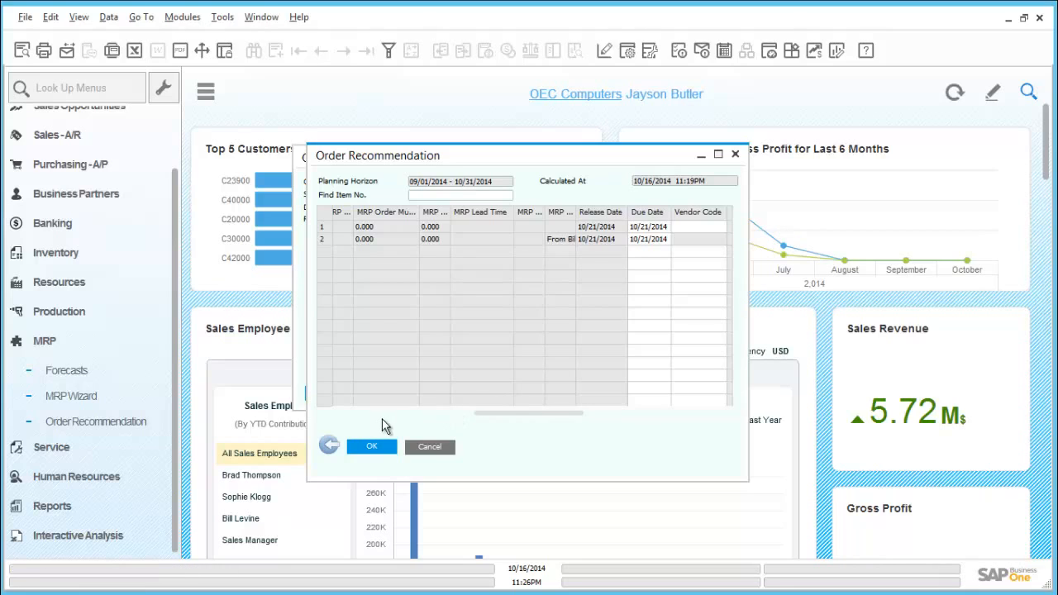
left_click_drag(511, 413, 343, 411)
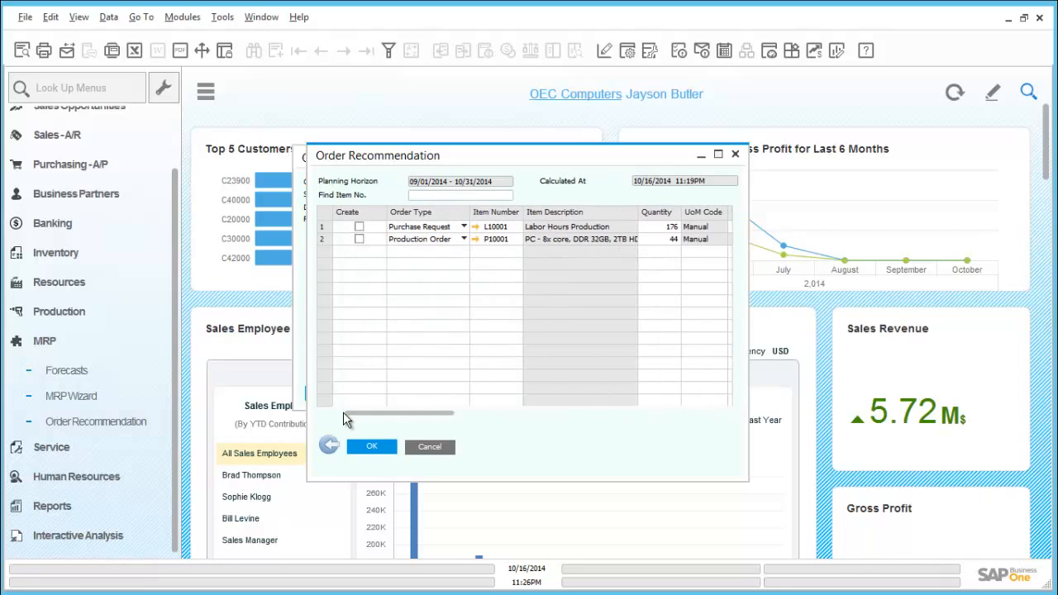
- Create the recommended production order for item P10001 and close the order recommendations
left_click(361, 240)
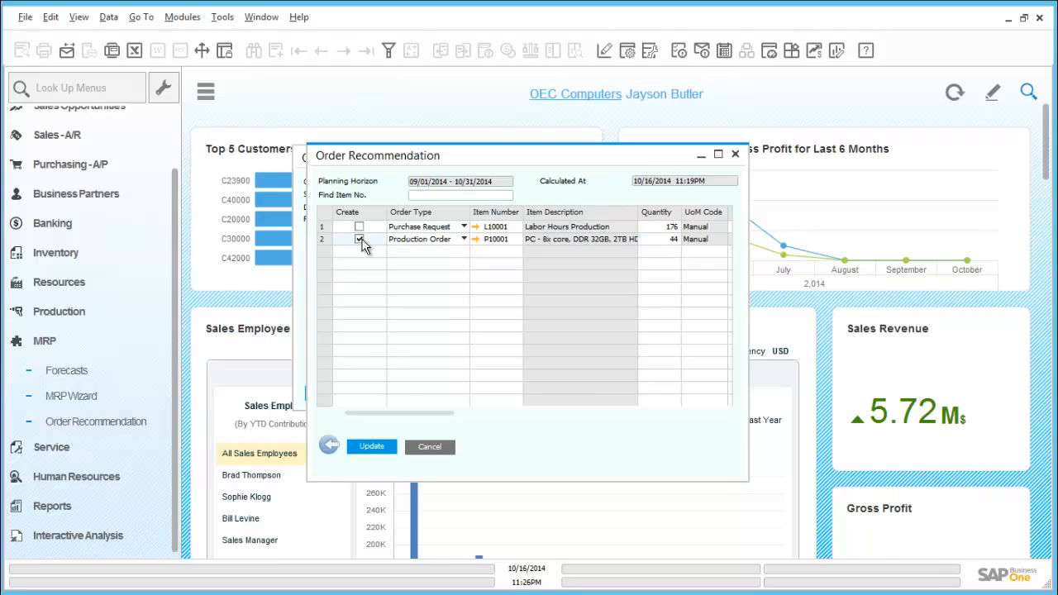
left_click(391, 449)
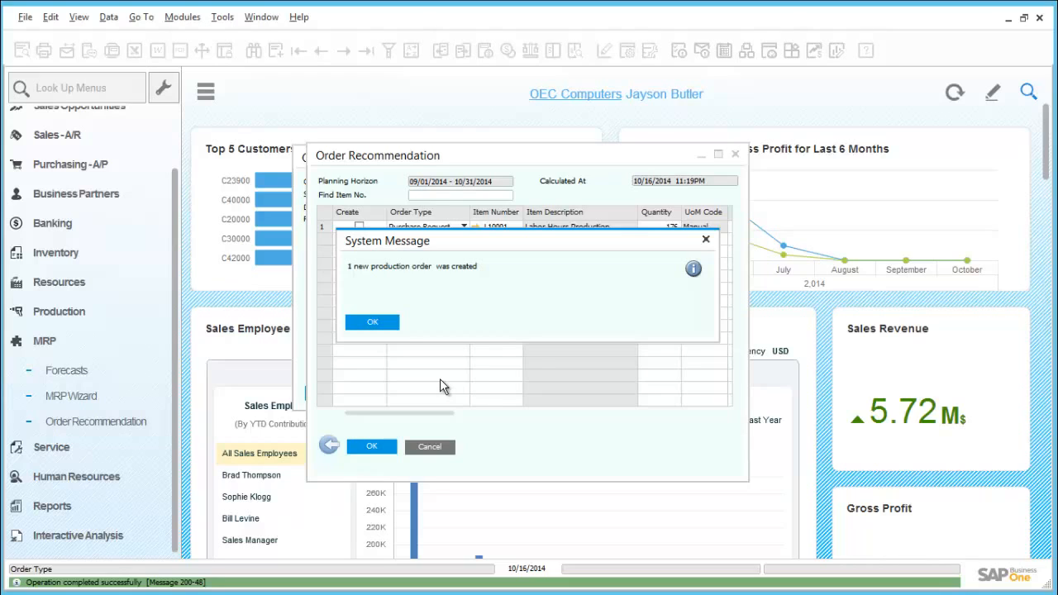
left_click(386, 323)
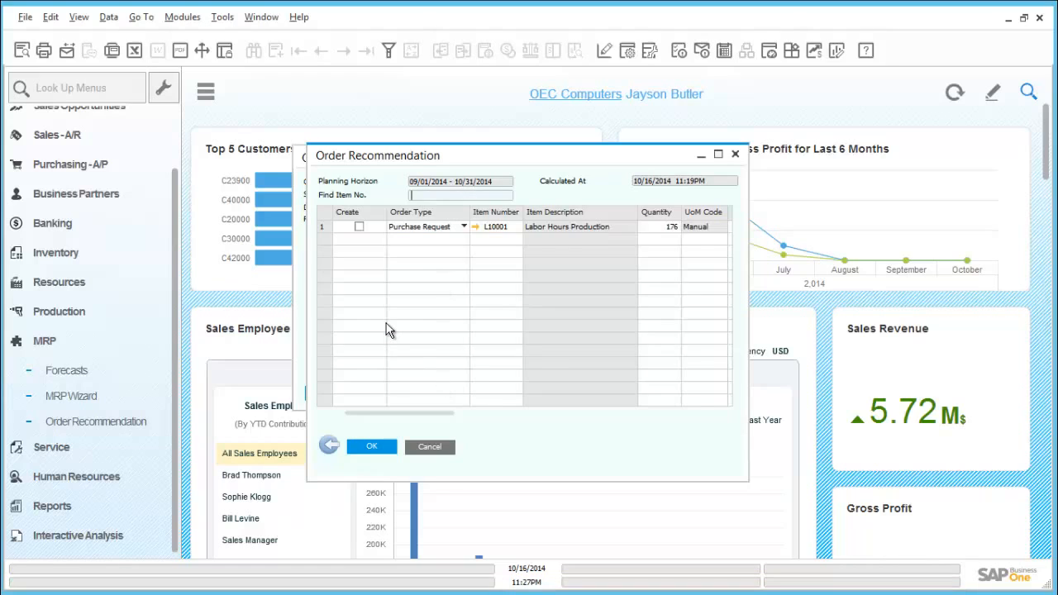
left_click(385, 450)
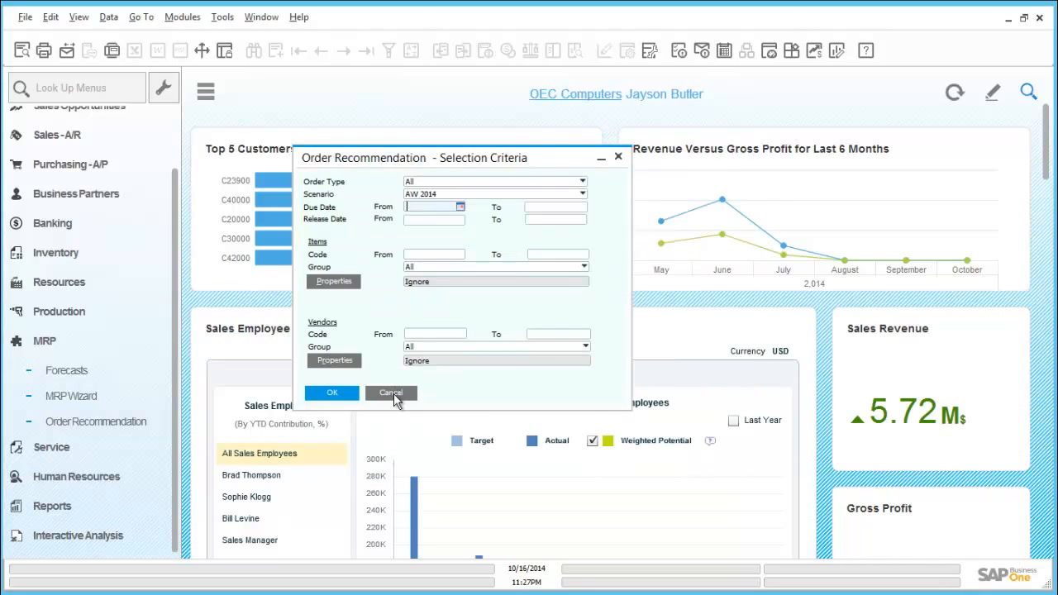
left_click(393, 391)
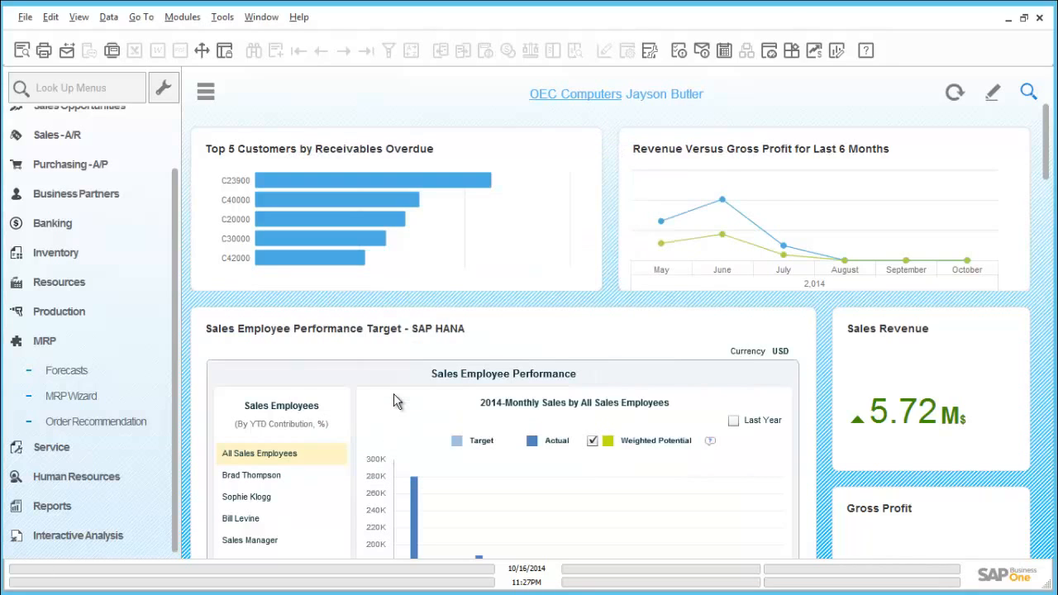
- Find the production order for product P10005 by its document number and review its component list
left_click(145, 341)
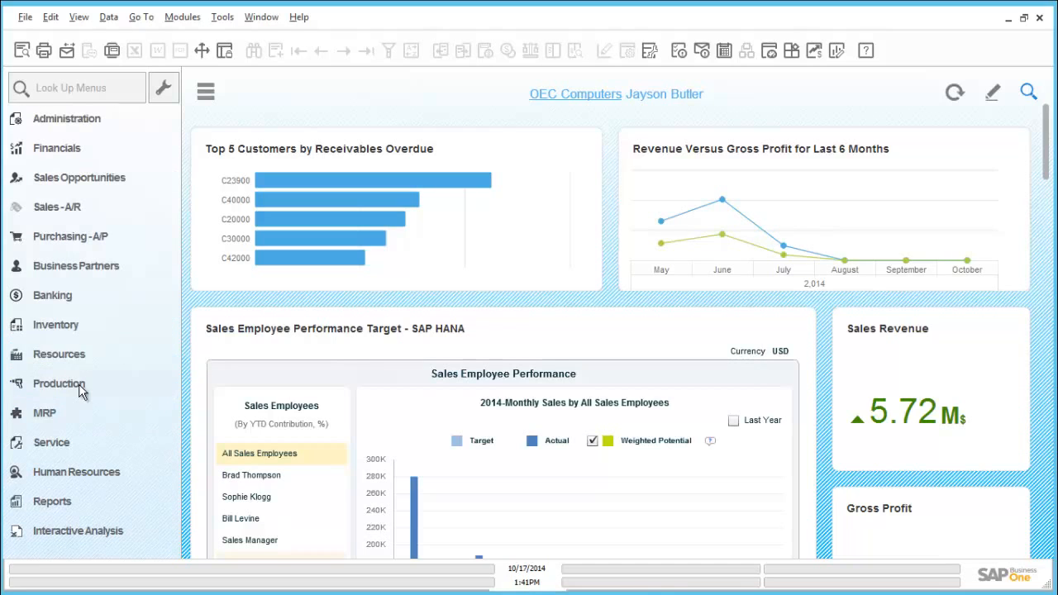
left_click(80, 389)
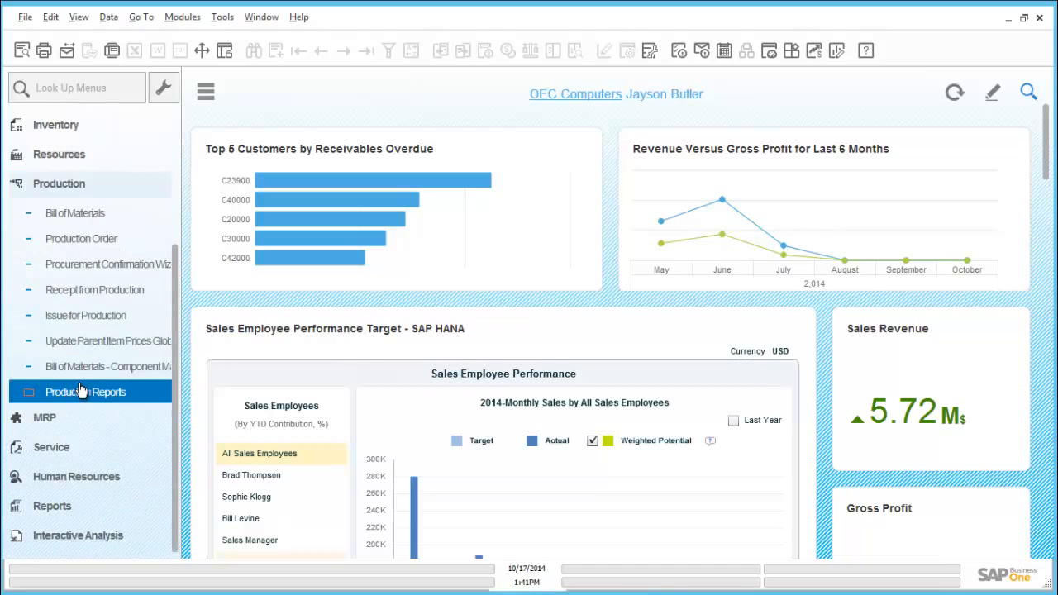
left_click(100, 247)
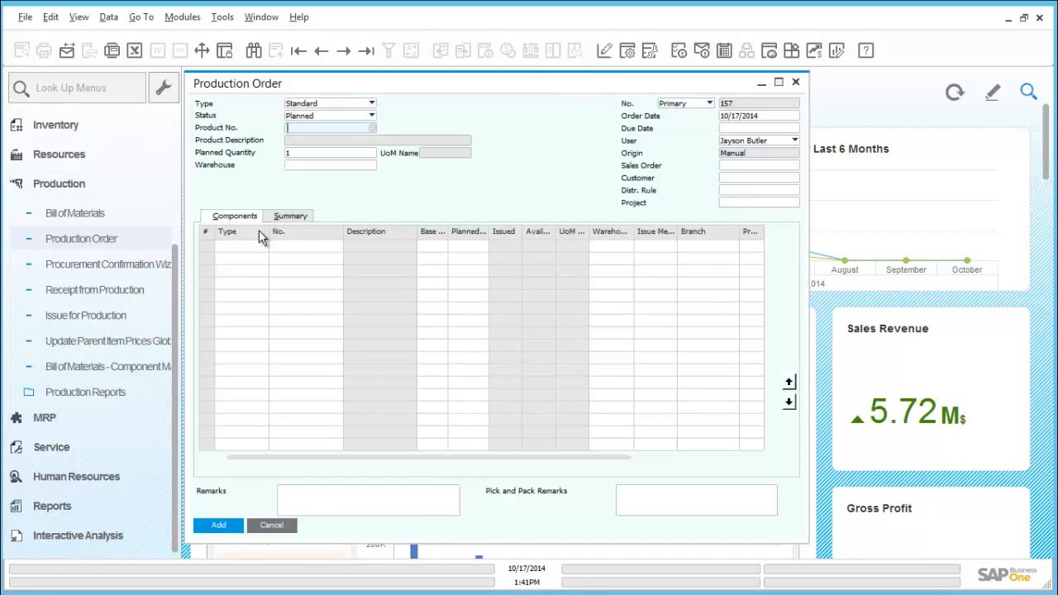
key("ctrl+f")
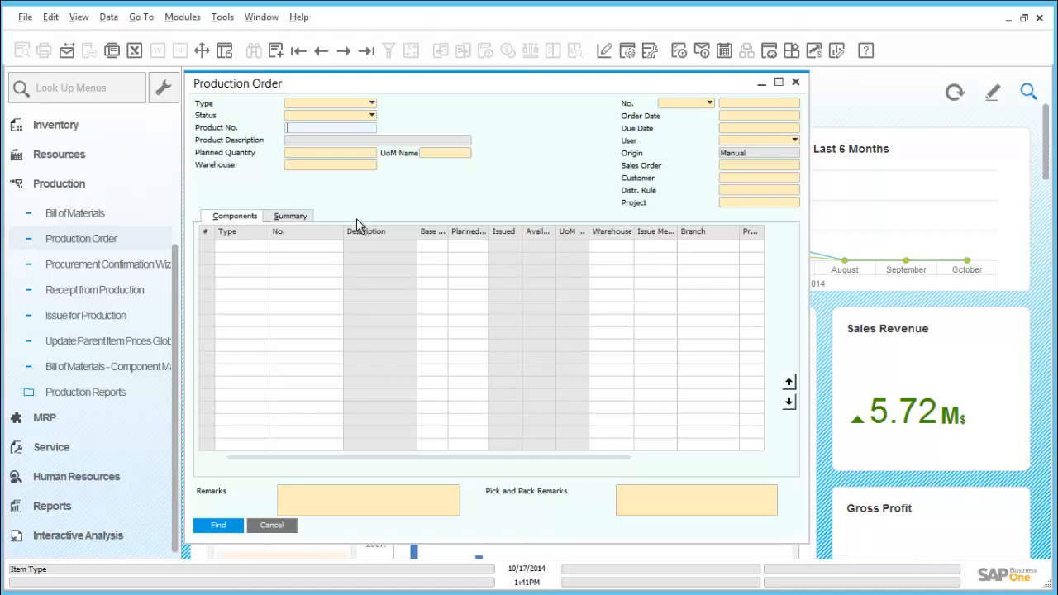
left_click(761, 104)
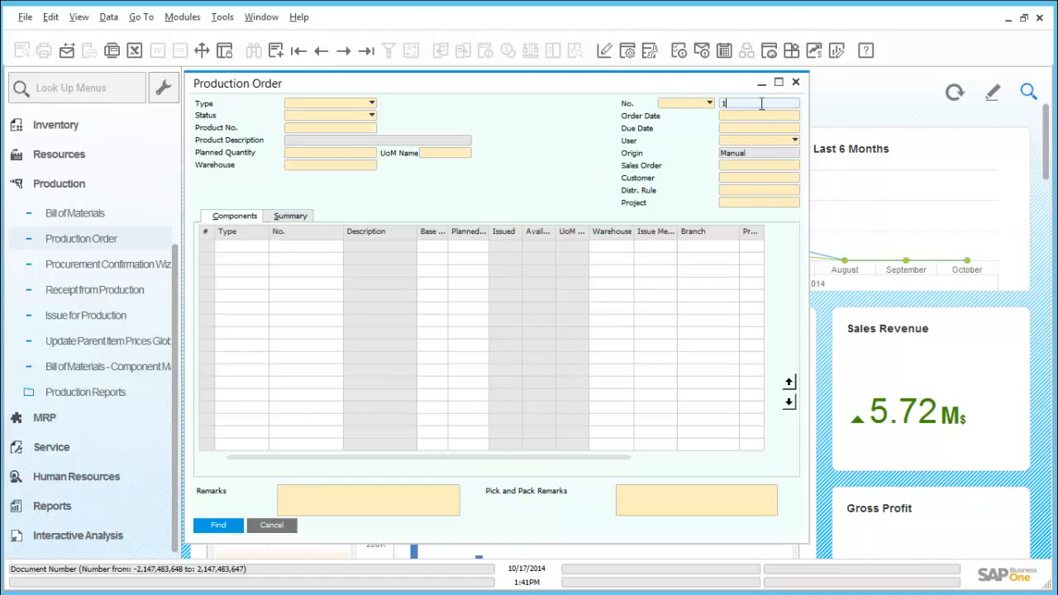
type("156")
left_click(217, 524)
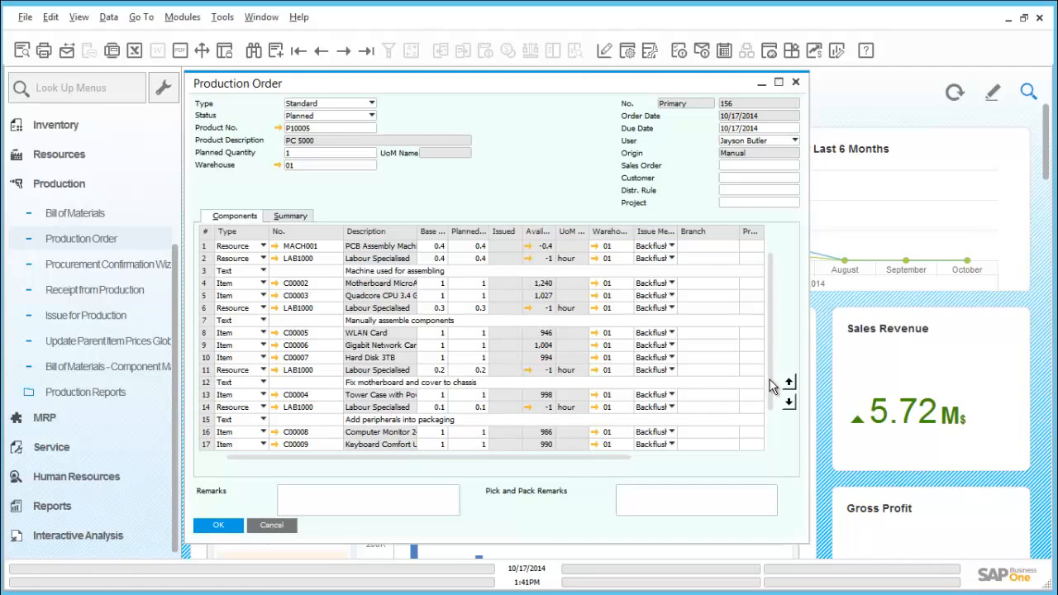
scroll(770, 407, "down", 3)
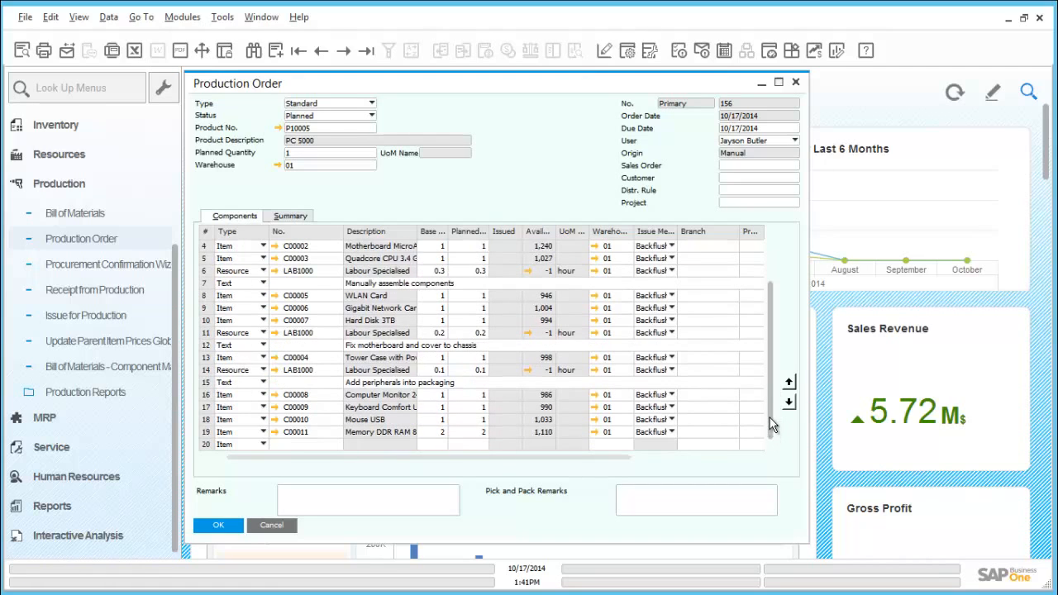
scroll(770, 381, "up", 2)
scroll(768, 363, "up", 1)
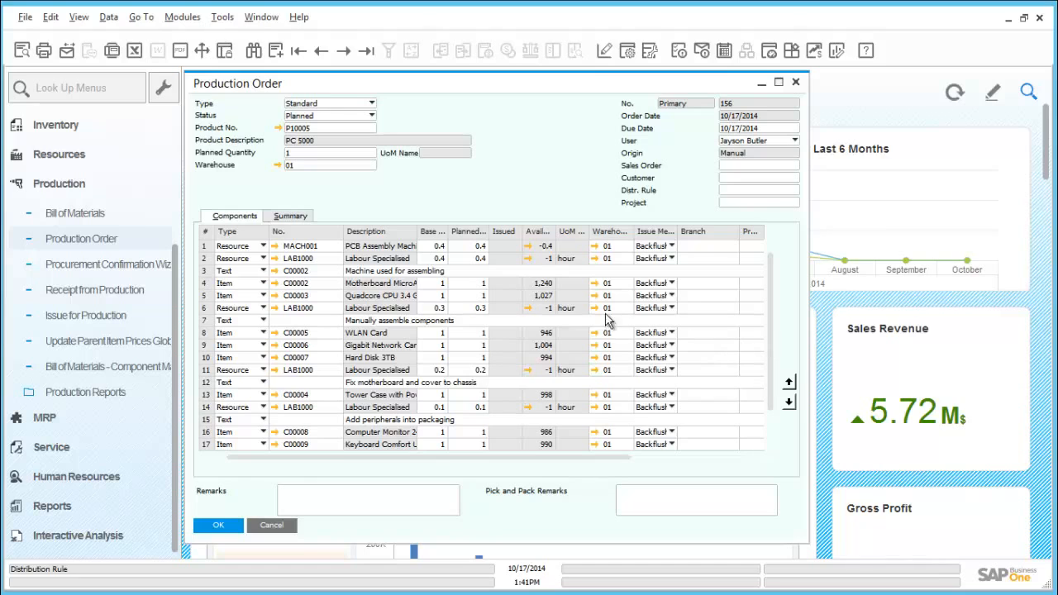
- Preview the production order's printout, close it, and check the bill of materials of product P10005
left_click(18, 56)
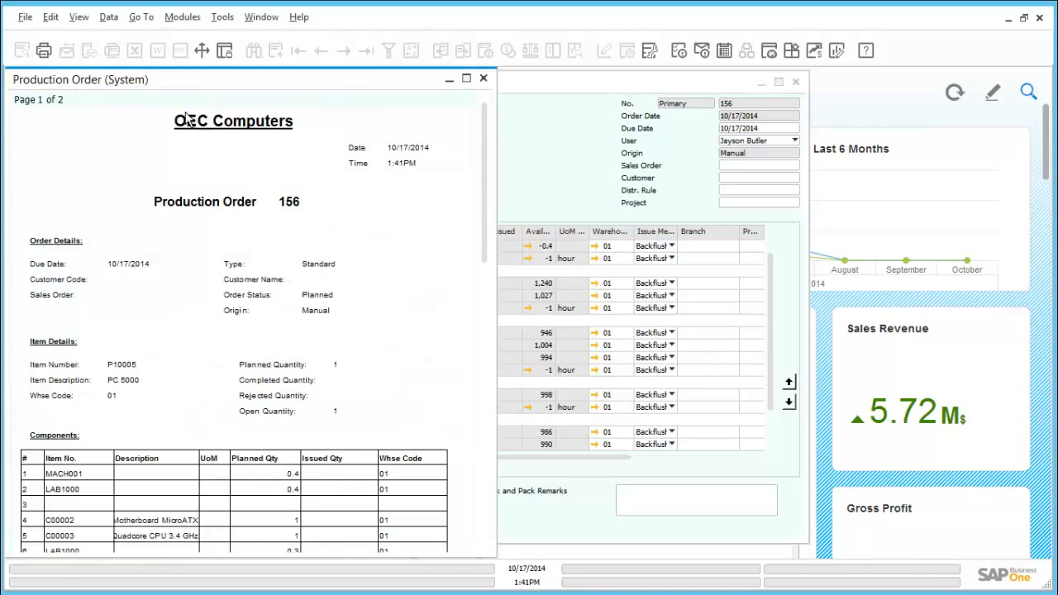
mouse_move(483, 147)
left_mouse_down()
mouse_move(488, 228)
mouse_move(486, 157)
mouse_move(466, 147)
left_mouse_up()
scroll(488, 227, "down", 1)
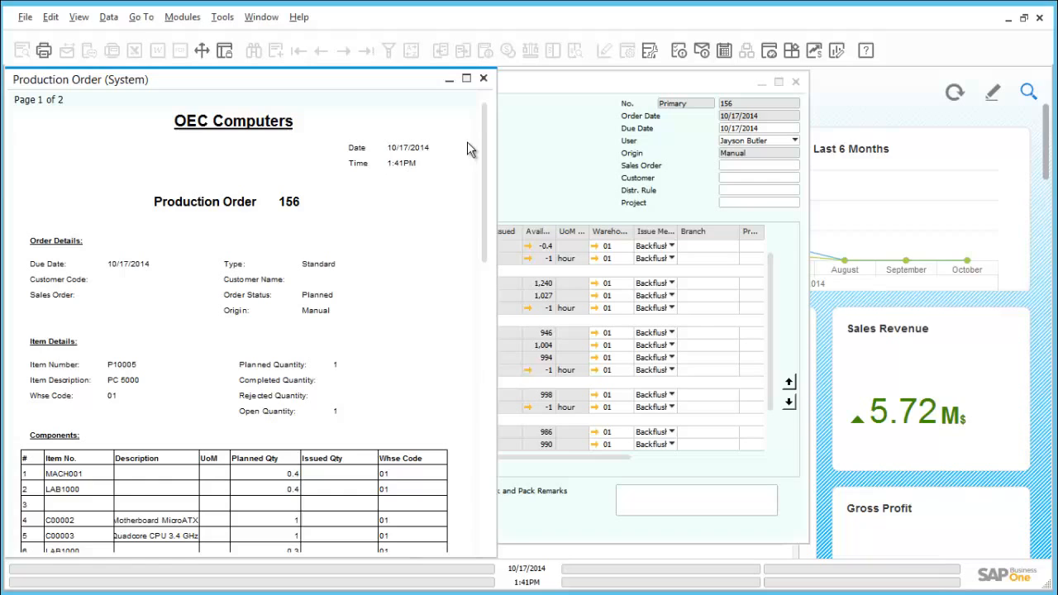
left_click(483, 78)
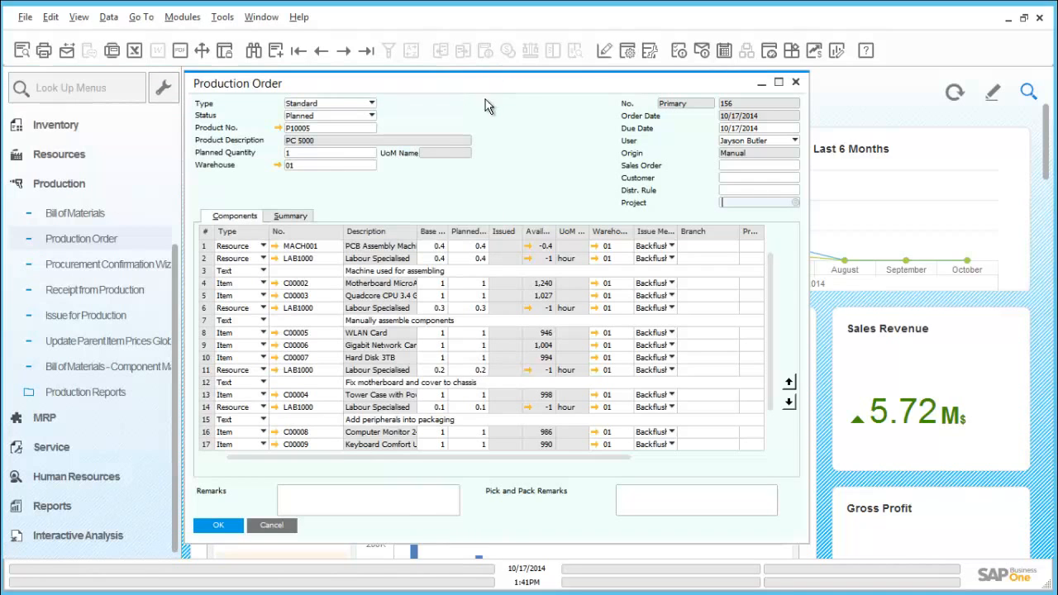
left_click(279, 128)
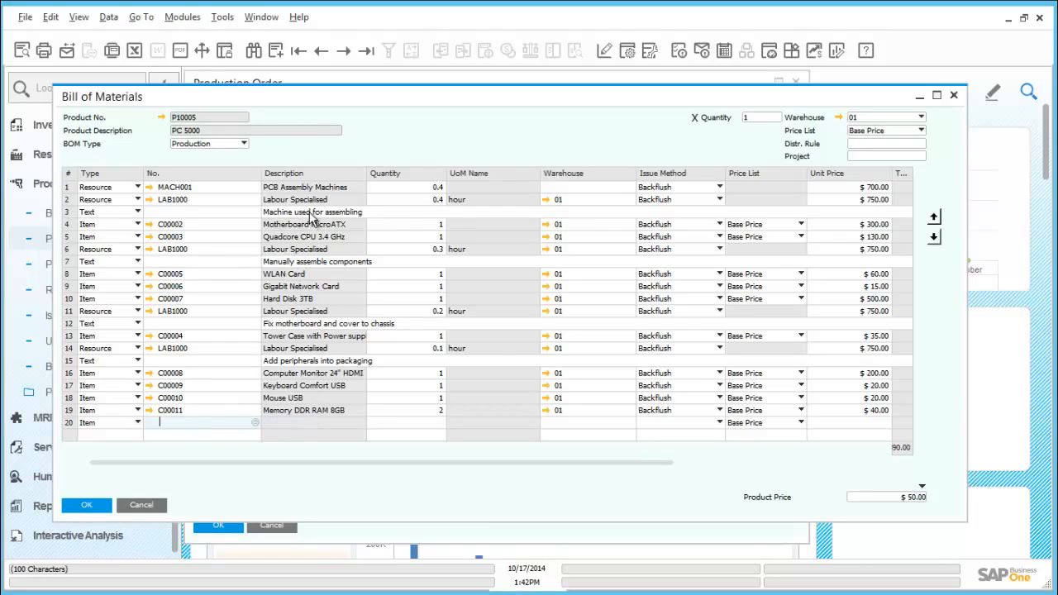
left_click(86, 506)
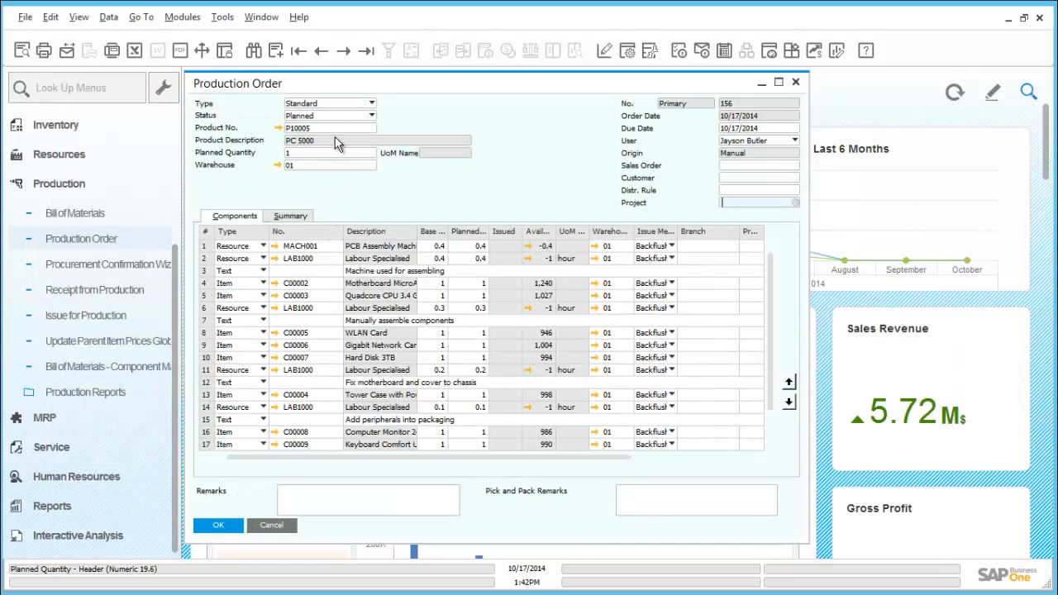
- Set the production order's status to Released and save the update
left_click(341, 115)
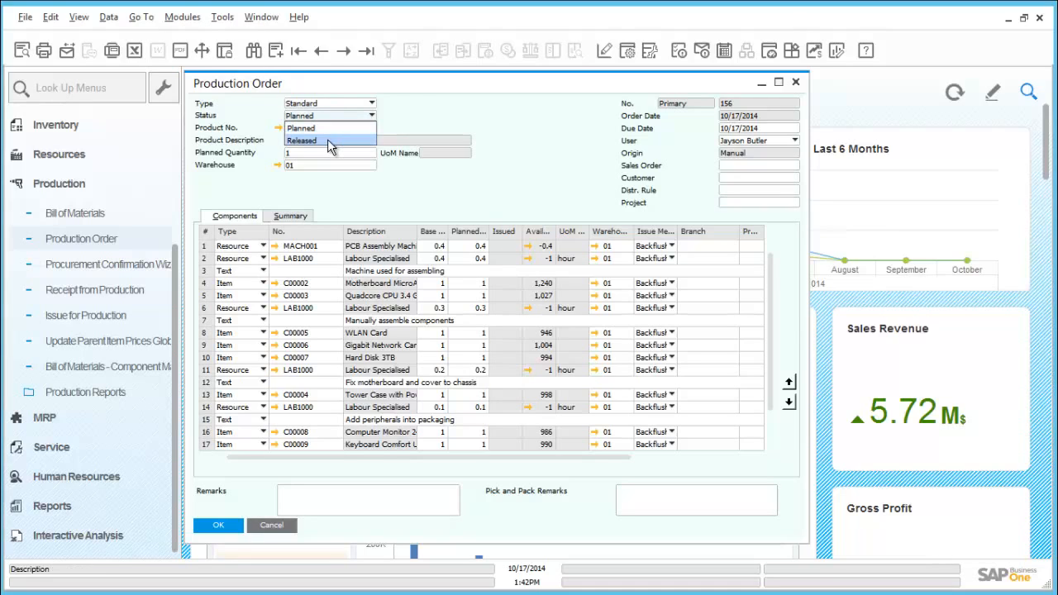
left_click(327, 139)
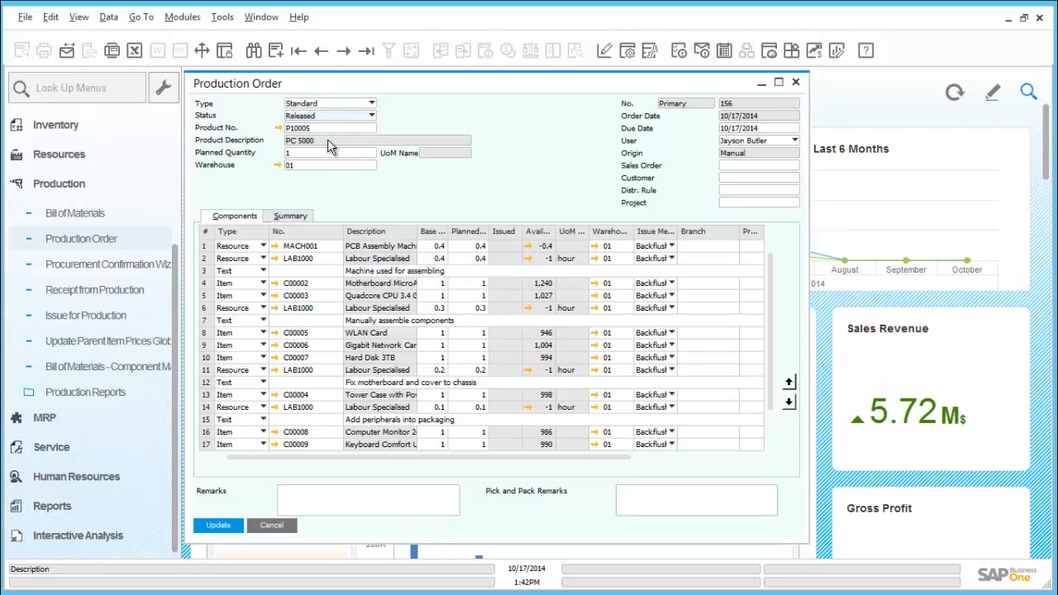
left_click(213, 526)
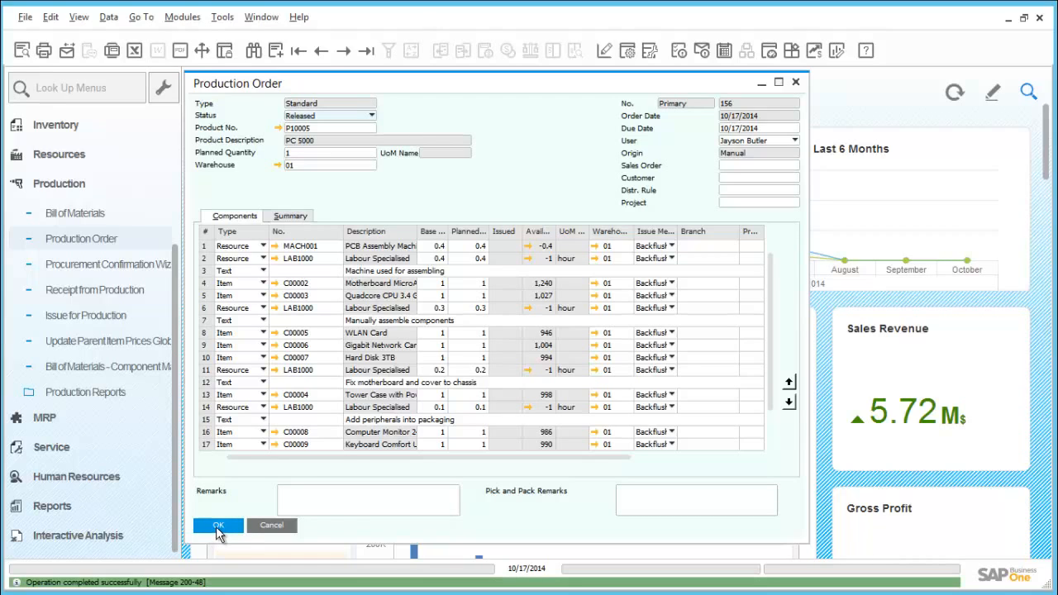
left_click(220, 532)
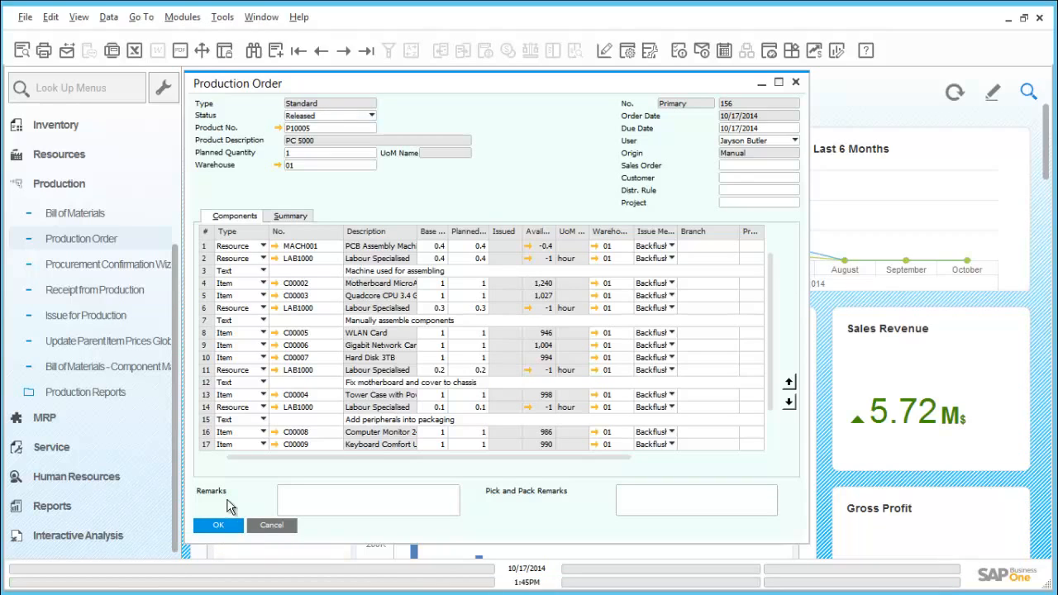
- Review the standard costs, capacity data and planning data of machine resource MACH001 from the production order
left_click(274, 245)
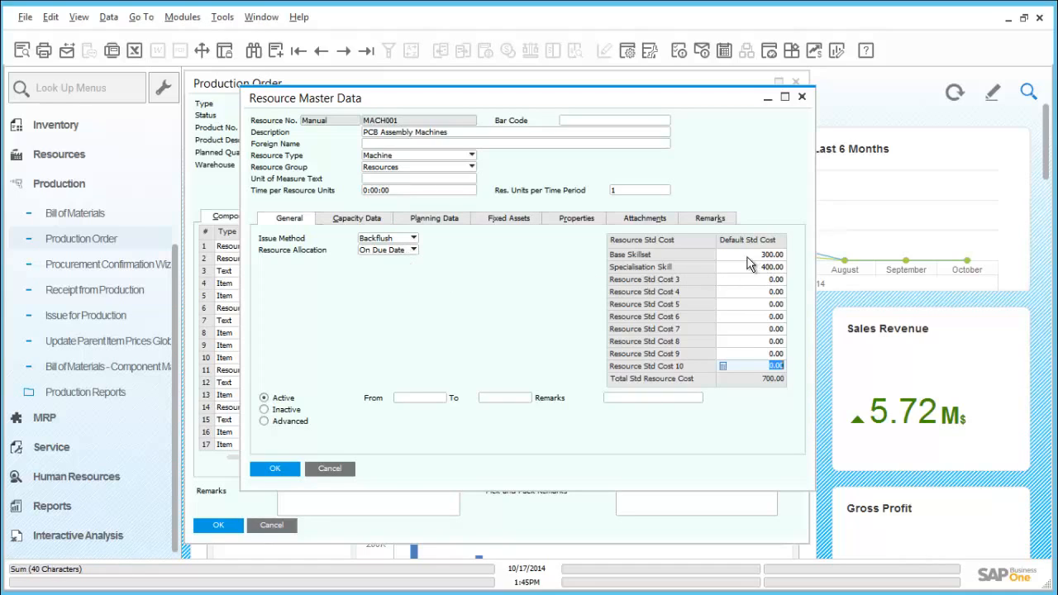
left_click(374, 221)
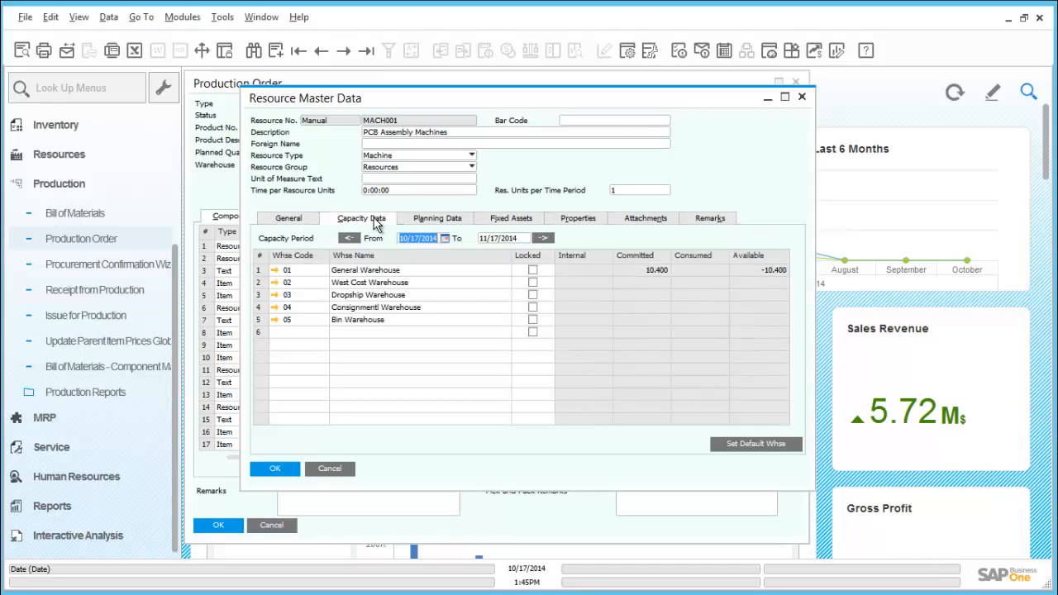
left_click(424, 220)
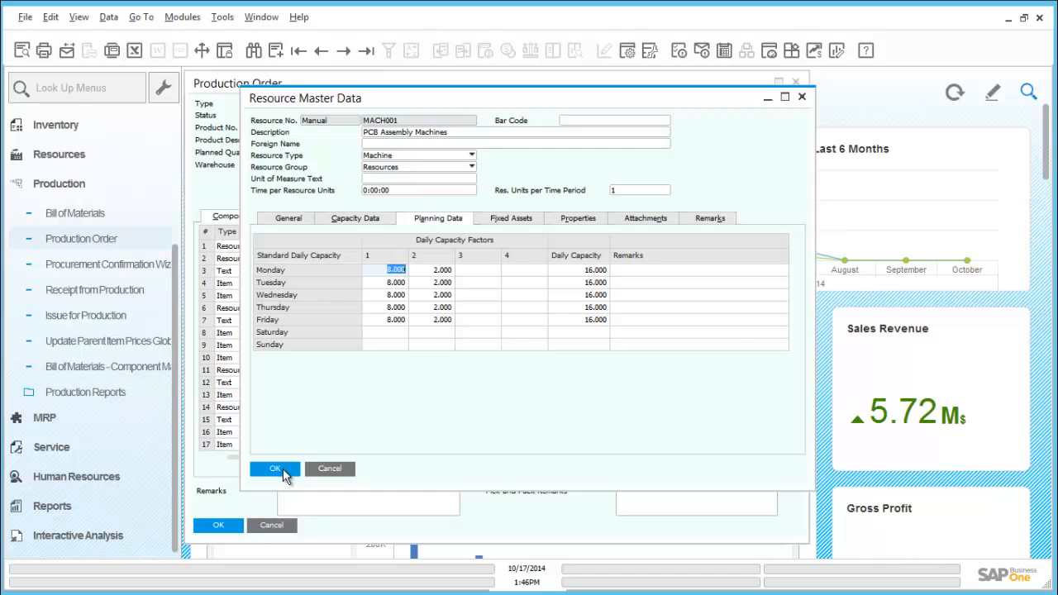
left_click(277, 469)
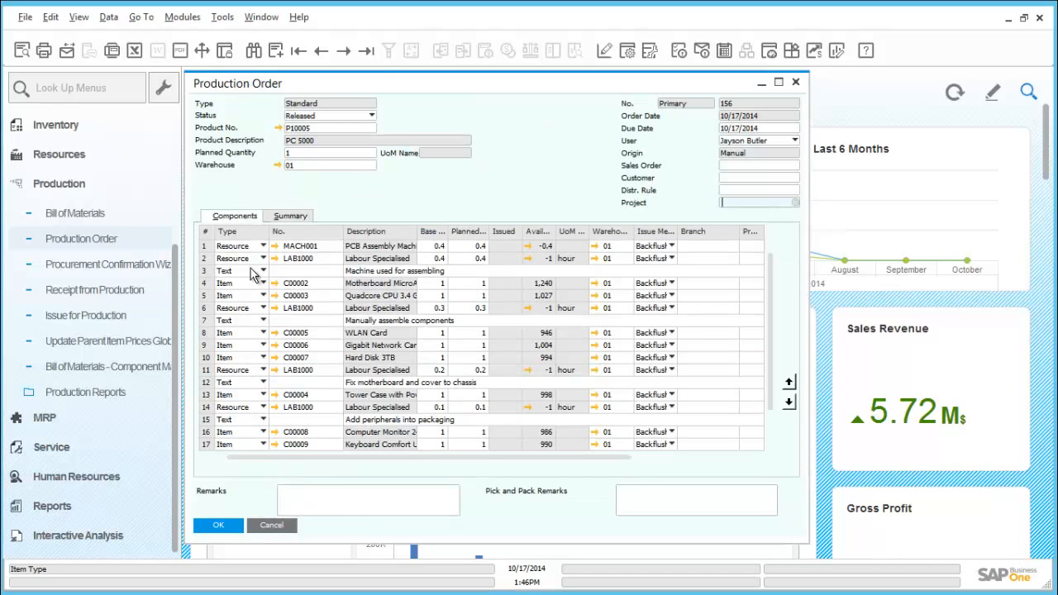
- Review the costs, capacity data and planning data of labour resource LAB1000, and close the production order
left_click(276, 259)
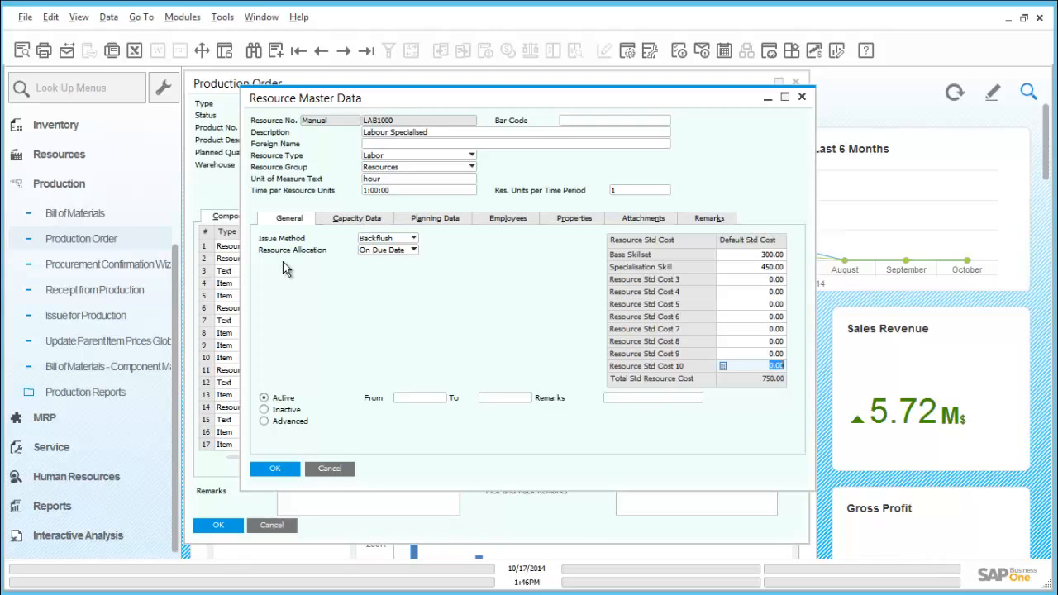
left_click(358, 221)
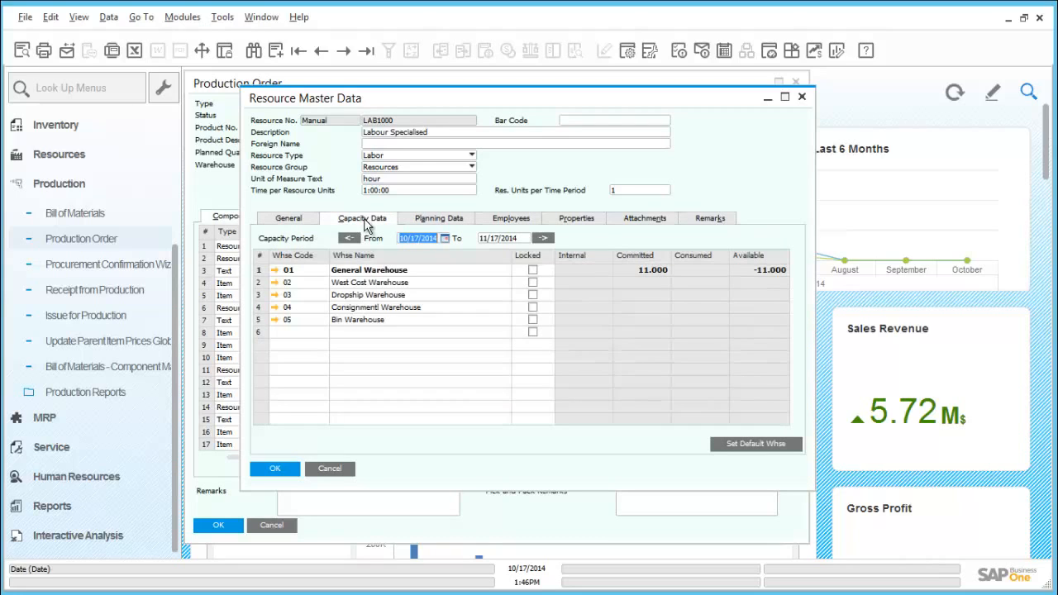
left_click(413, 222)
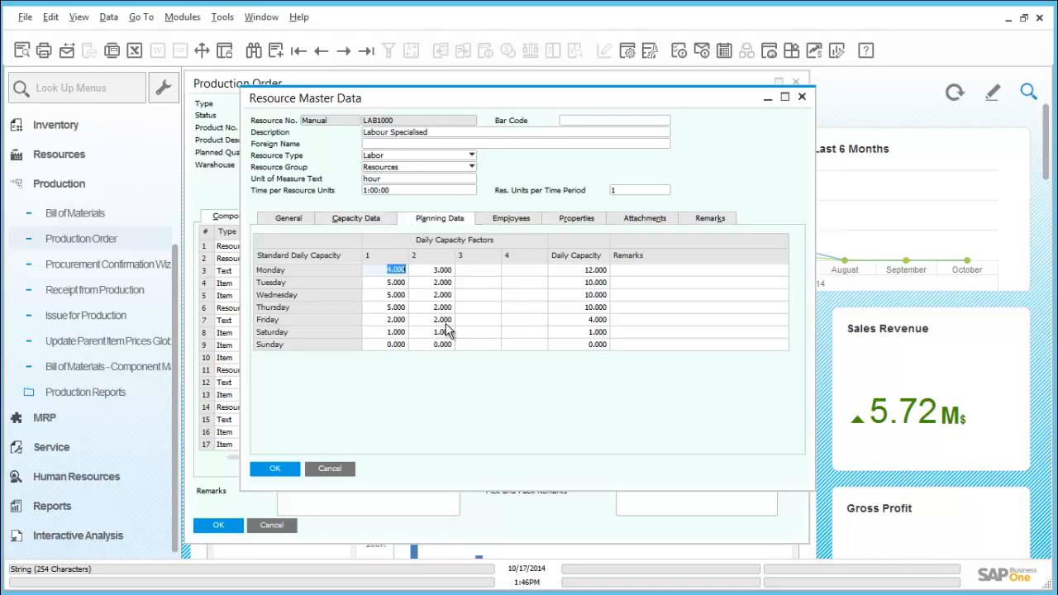
left_click(279, 468)
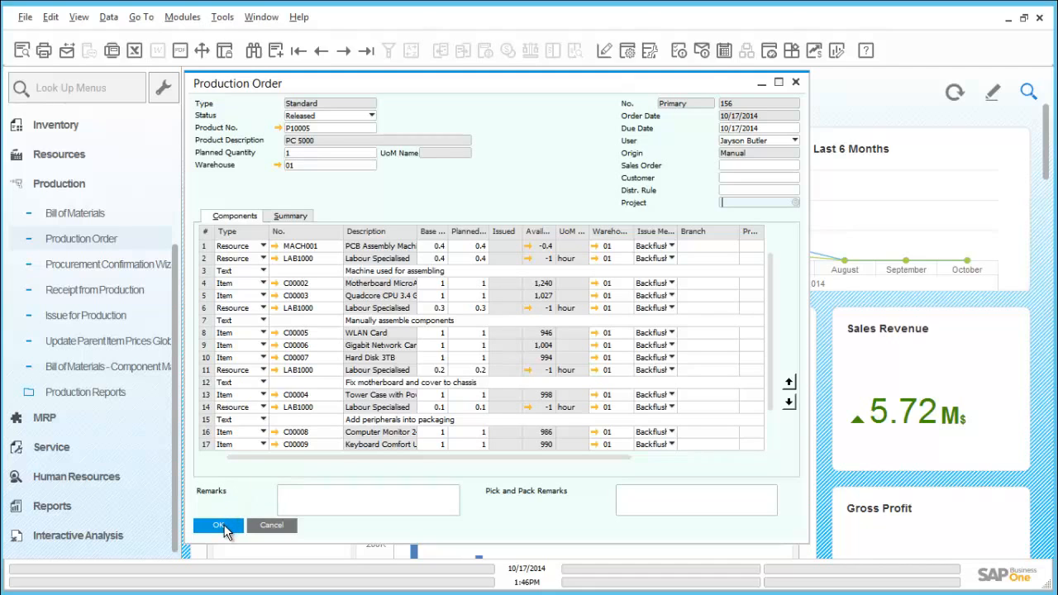
left_click(225, 527)
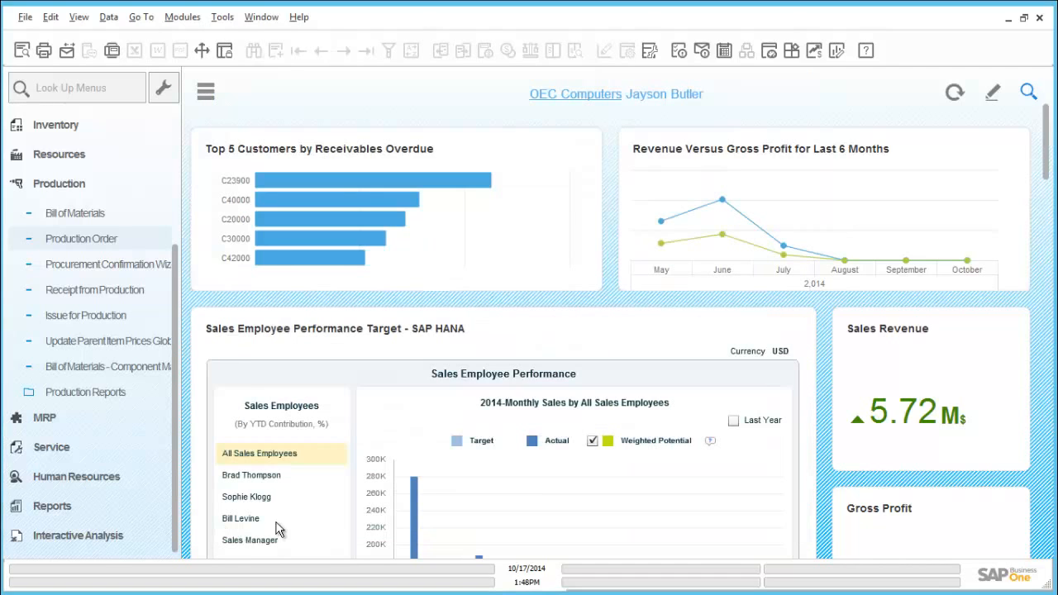
- Review the open production orders and their statuses in the Open Items List report, and close it
left_click(95, 395)
left_click(94, 395)
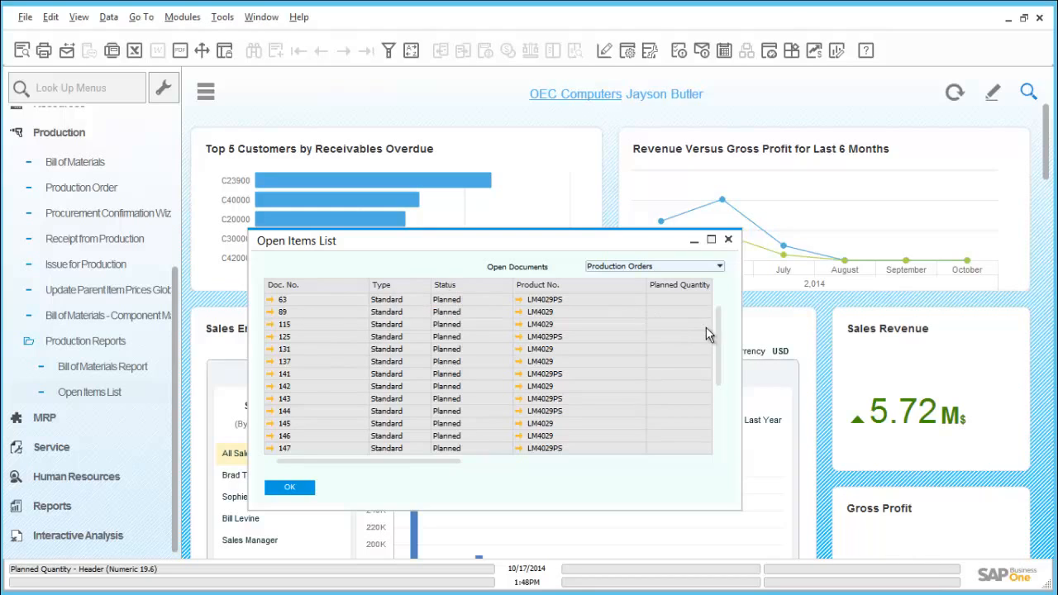
scroll(717, 347, "down", 3)
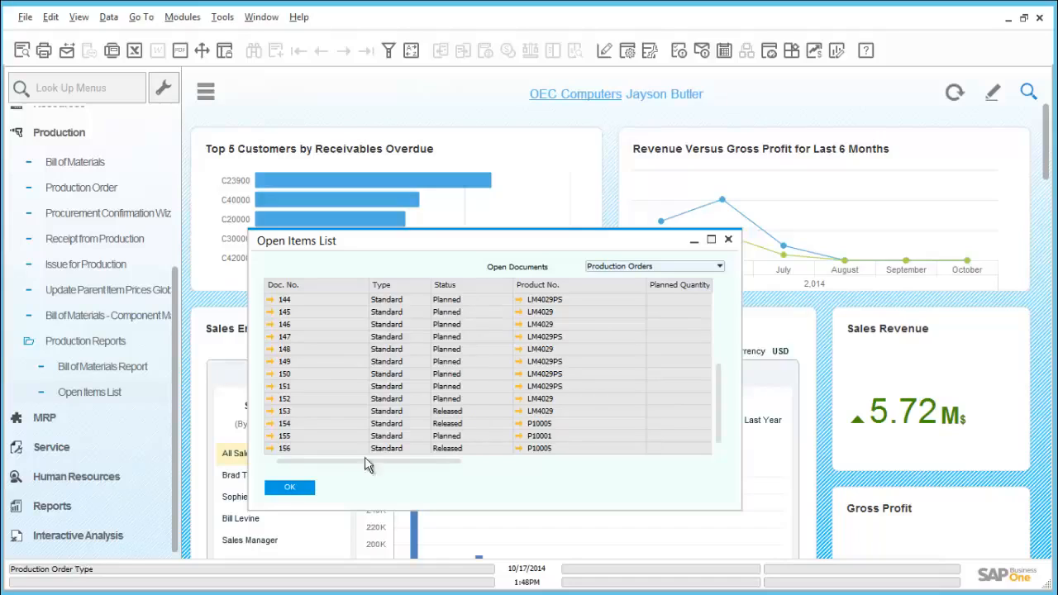
left_click(291, 488)
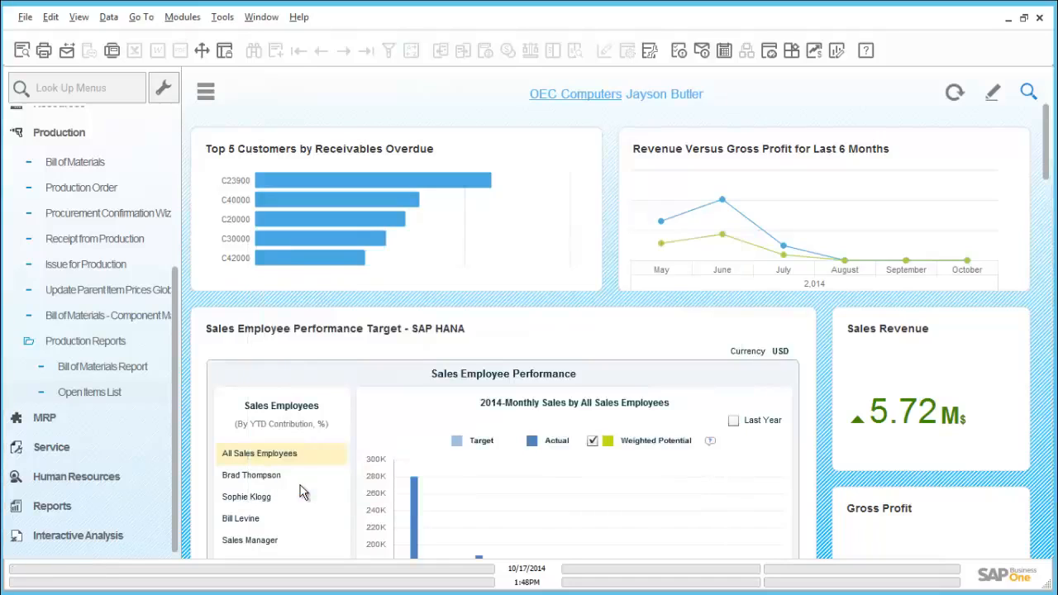